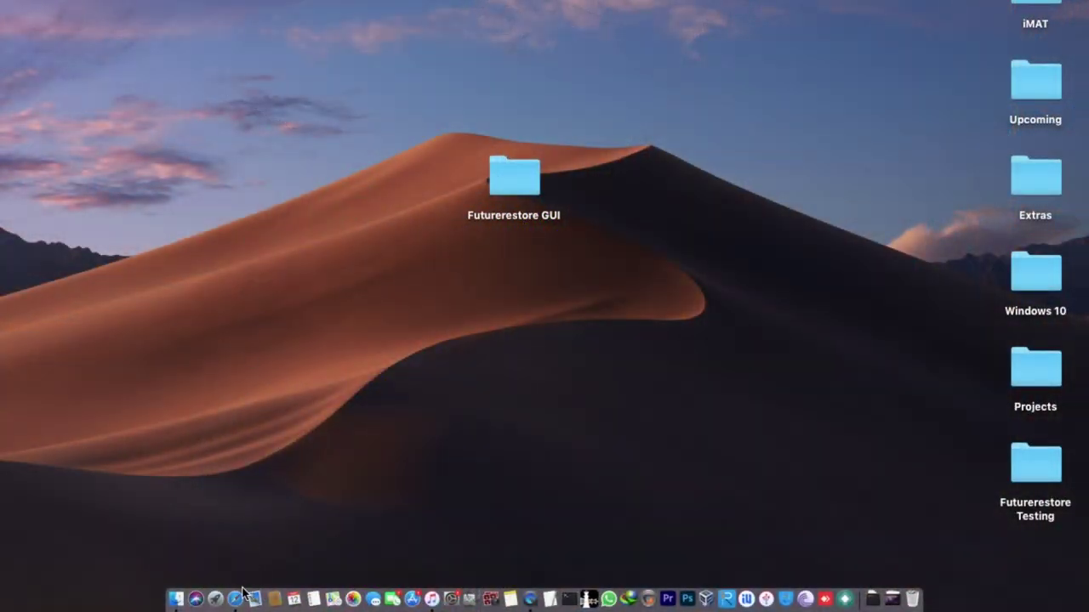
# - Open the FutureRestore-GUI GitHub project and browse its Releases list for the Mac download
pyautogui.click(235, 598)
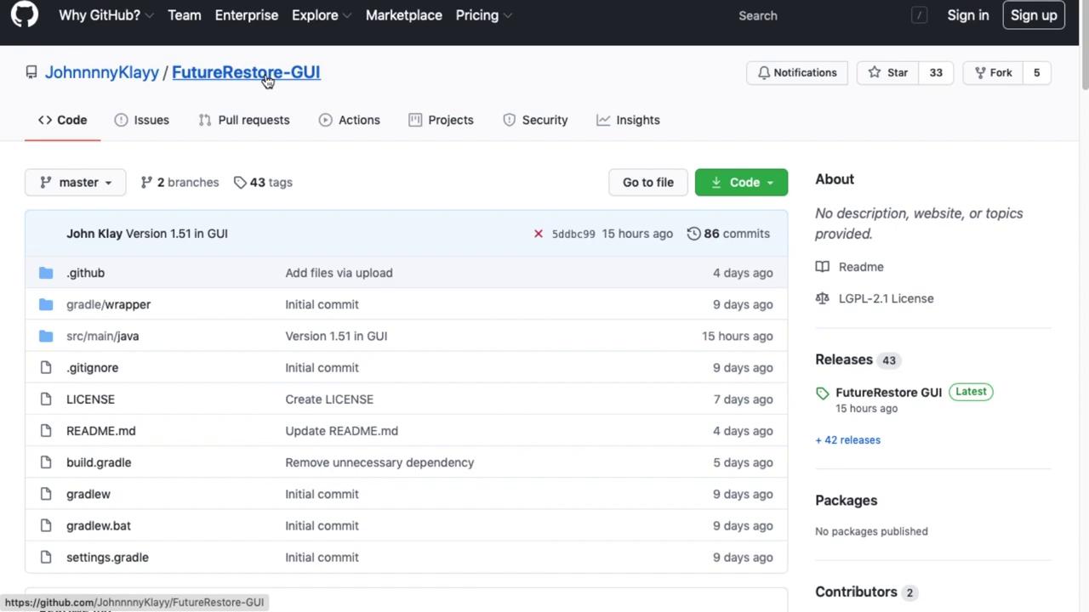
pyautogui.scroll(-2, 371, 181)
pyautogui.scroll(-10, 469, 219)
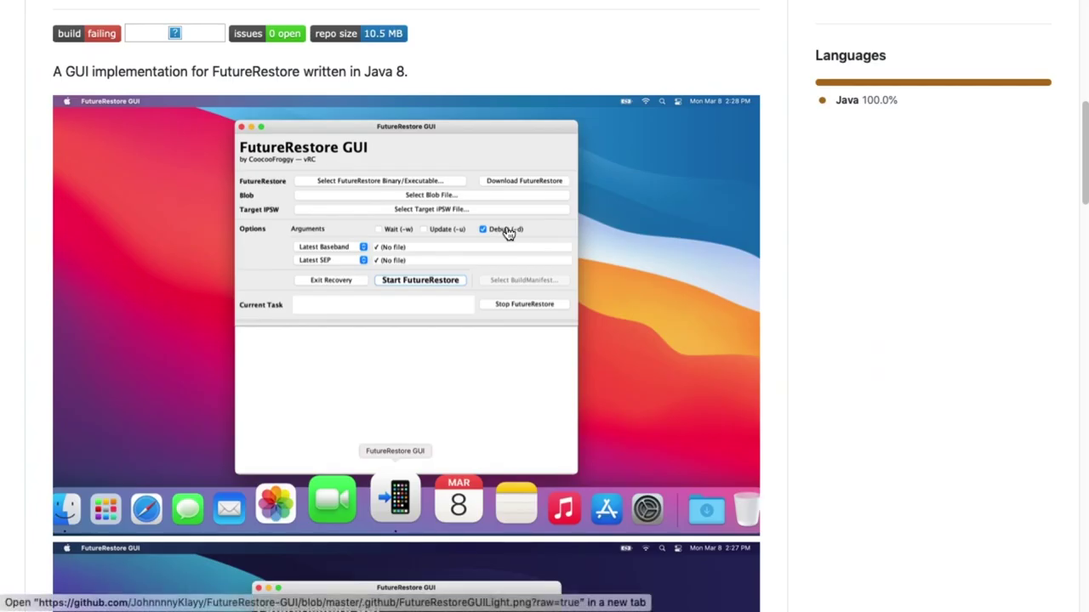
pyautogui.scroll(10, 505, 233)
pyautogui.click(837, 134)
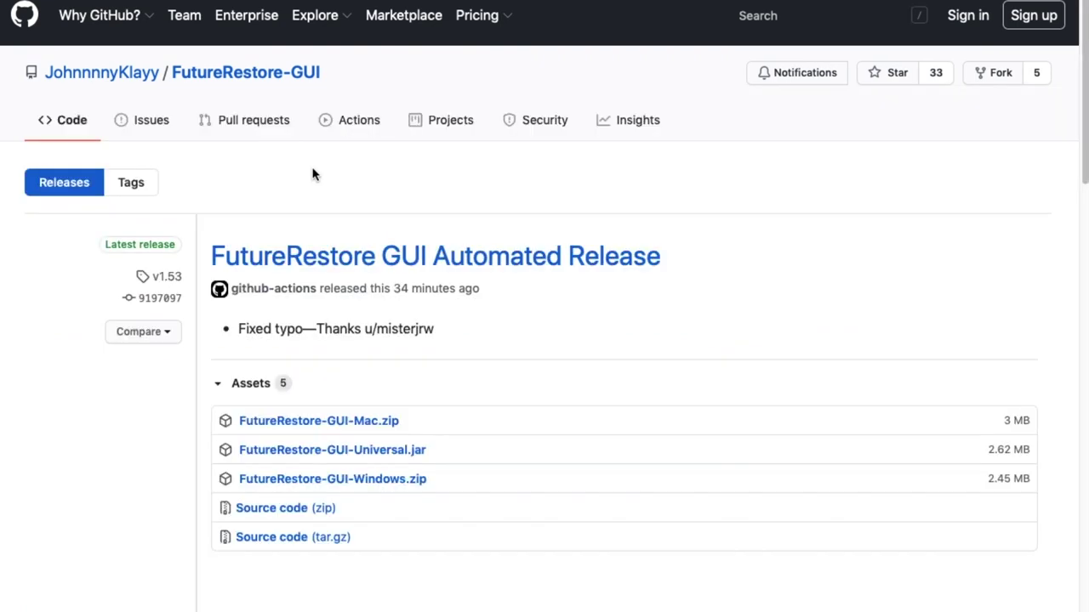
pyautogui.scroll(-2, 340, 180)
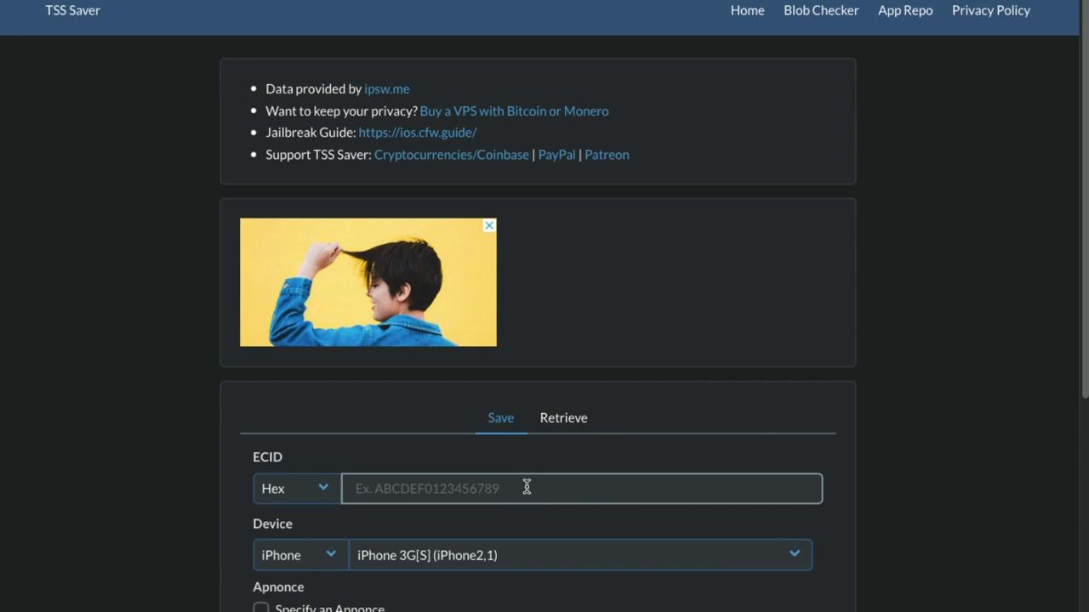
# - In iTunes, show the iPhone X summary's ECID and copy it
pyautogui.hotkey('ctrl', 'Left')
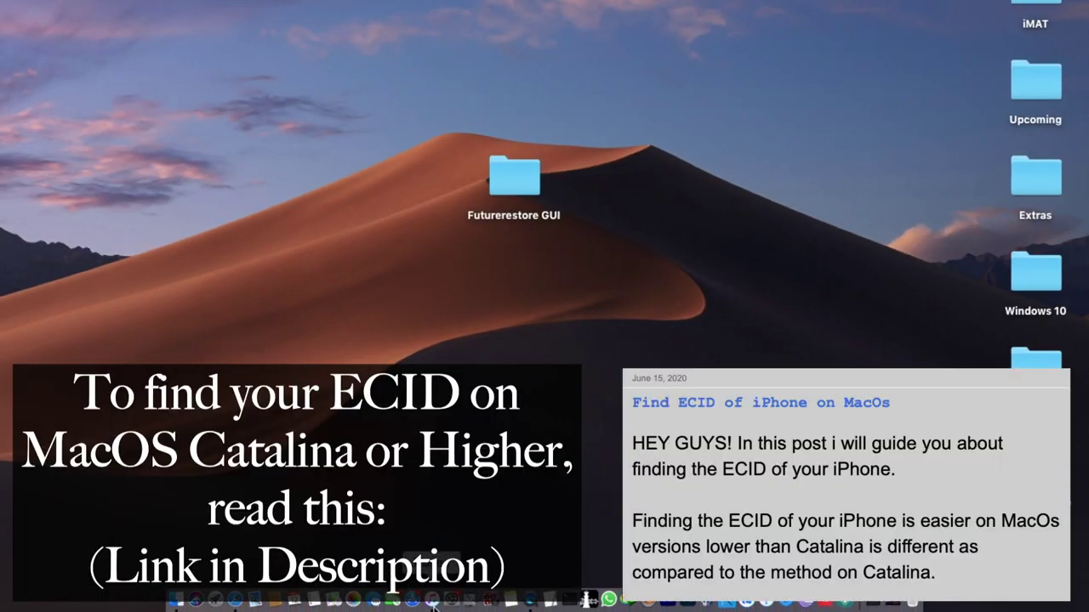
pyautogui.click(432, 602)
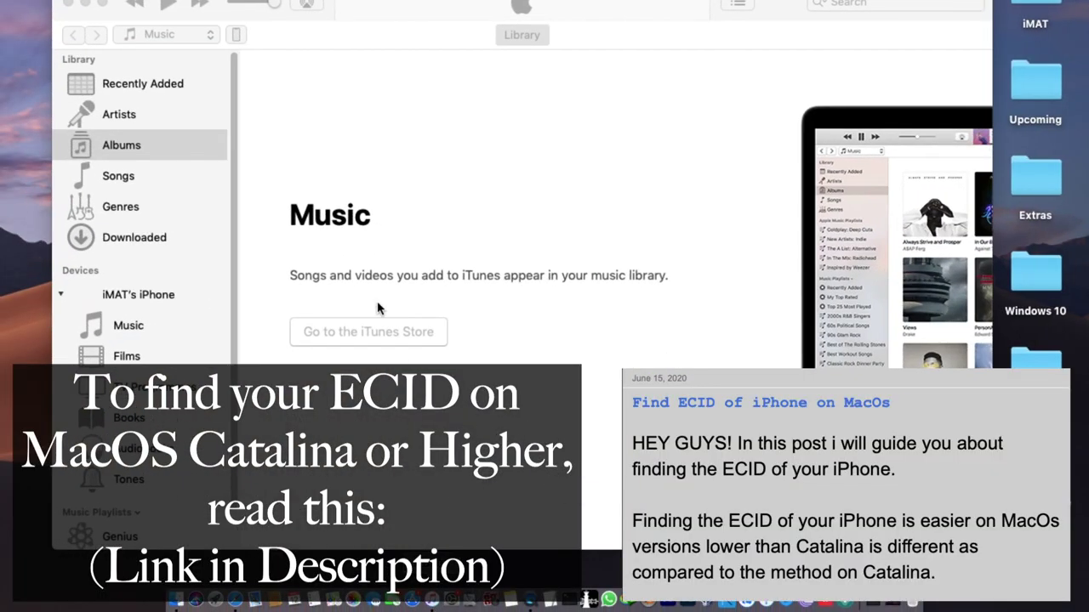
pyautogui.click(237, 35)
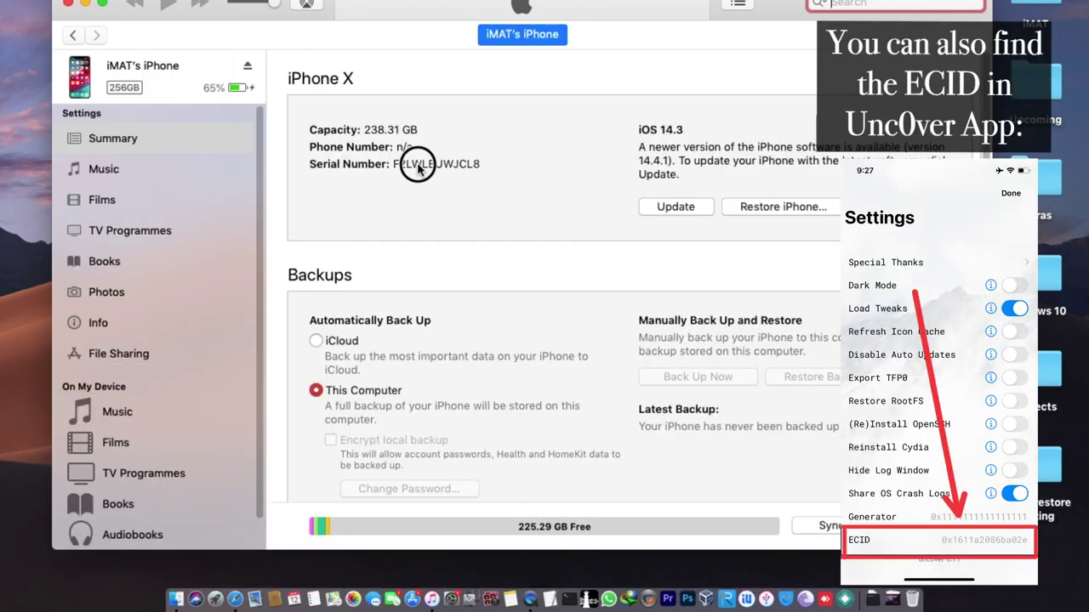
pyautogui.click(414, 164)
pyautogui.click(414, 163)
pyautogui.rightClick(373, 164)
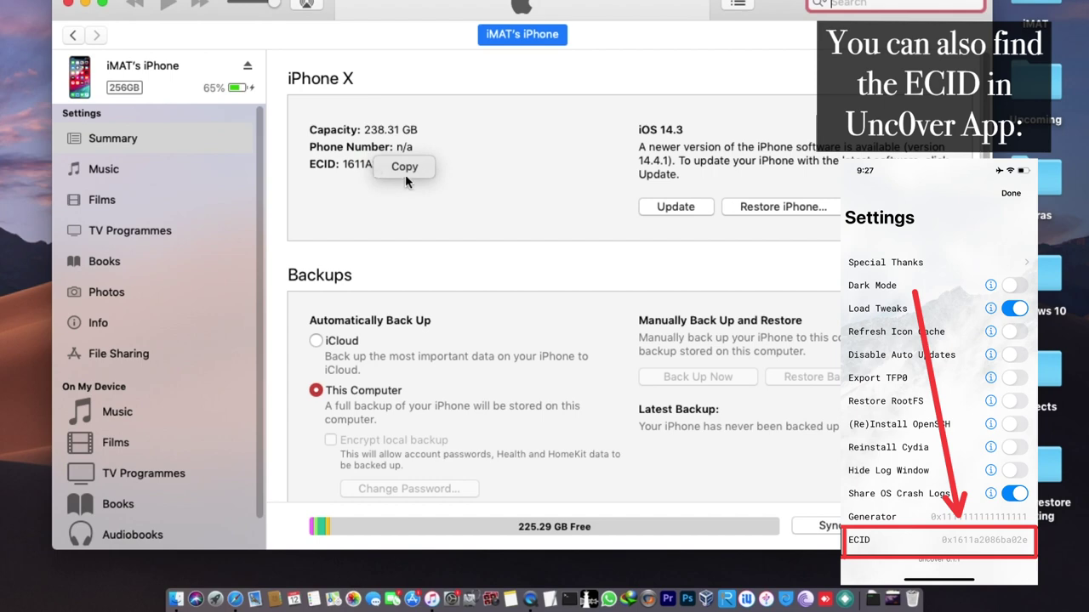
pyautogui.click(404, 167)
# - Paste the copied ECID into TSS Saver's ECID field
pyautogui.hotkey('ctrl', 'Right')
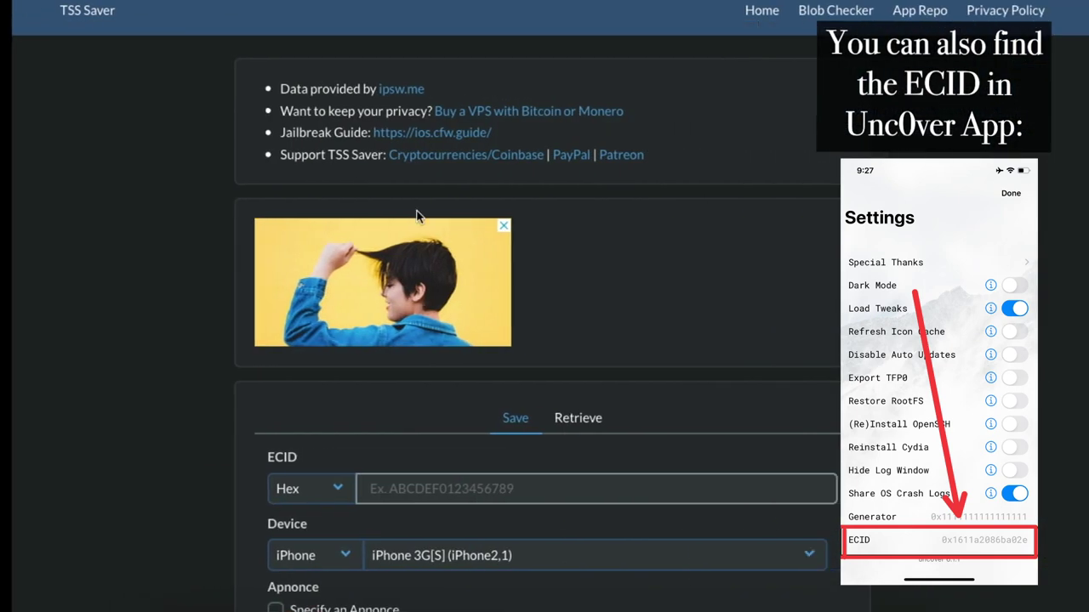
pyautogui.click(457, 502)
pyautogui.write('1611A2086BA02E')
pyautogui.scroll(-2, 493, 408)
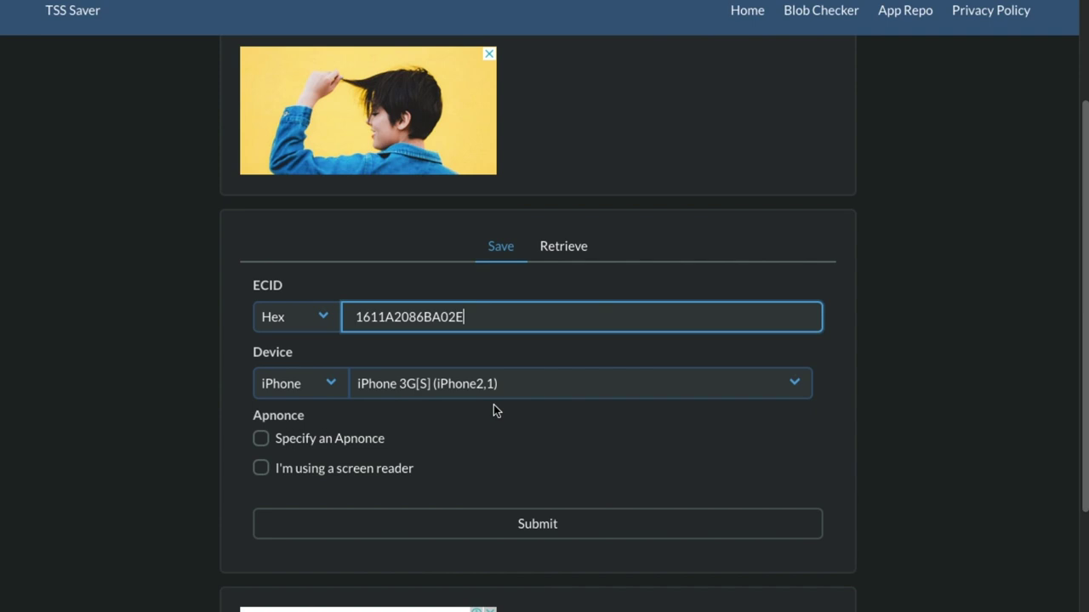
# - Choose iPhone X (GSM) as the device in the TSS Saver form
pyautogui.click(418, 384)
pyautogui.scroll(-1, 485, 457)
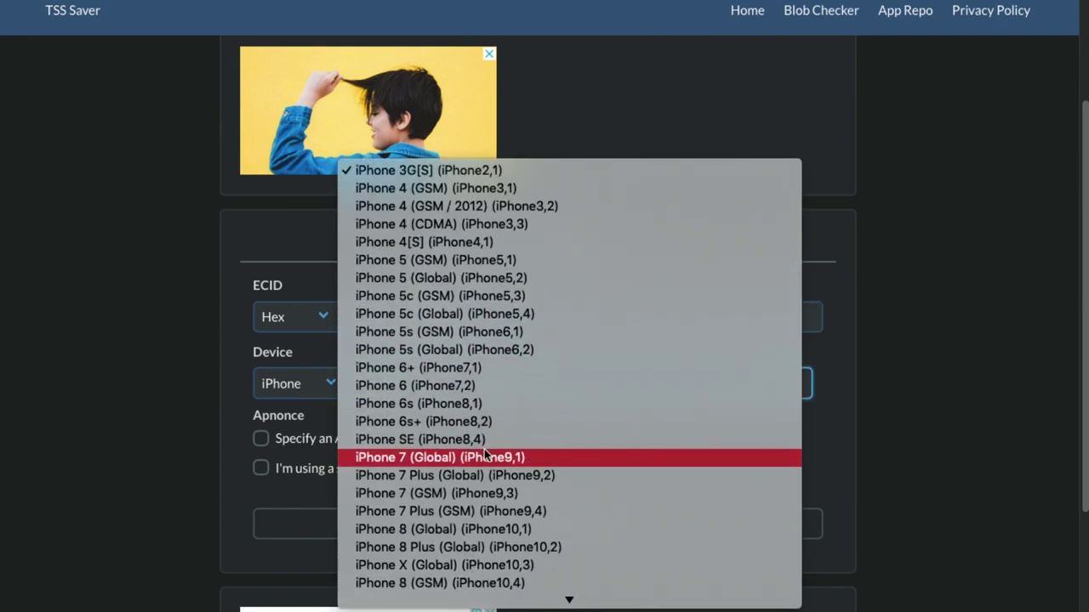
pyautogui.scroll(-5, 487, 457)
pyautogui.click(477, 422)
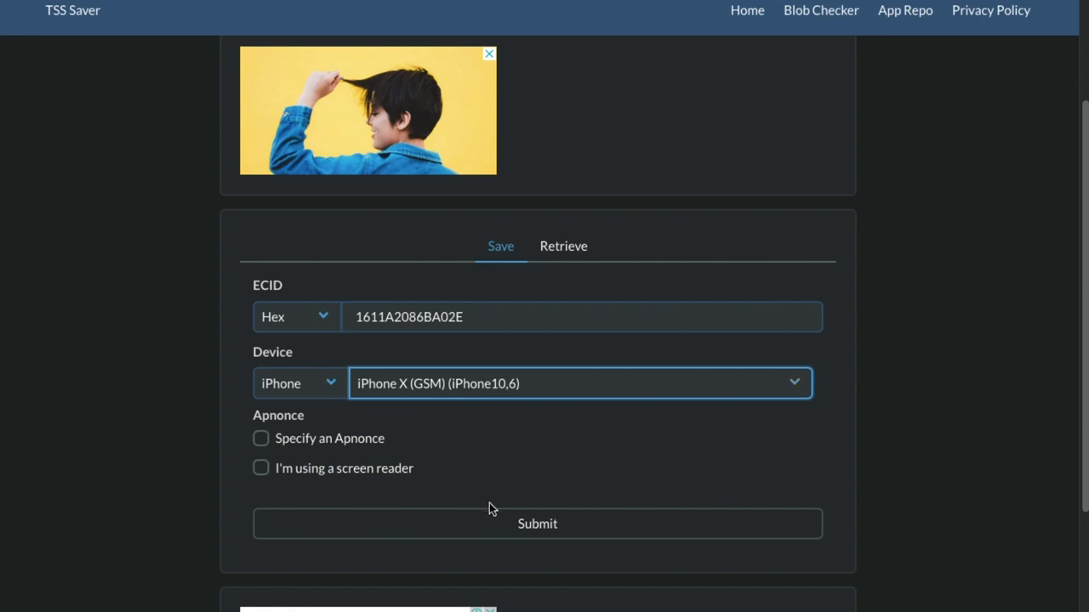
# - Leave Specify an Apnonce turned off and submit the blob-saving request
pyautogui.click(344, 449)
pyautogui.scroll(-2, 578, 486)
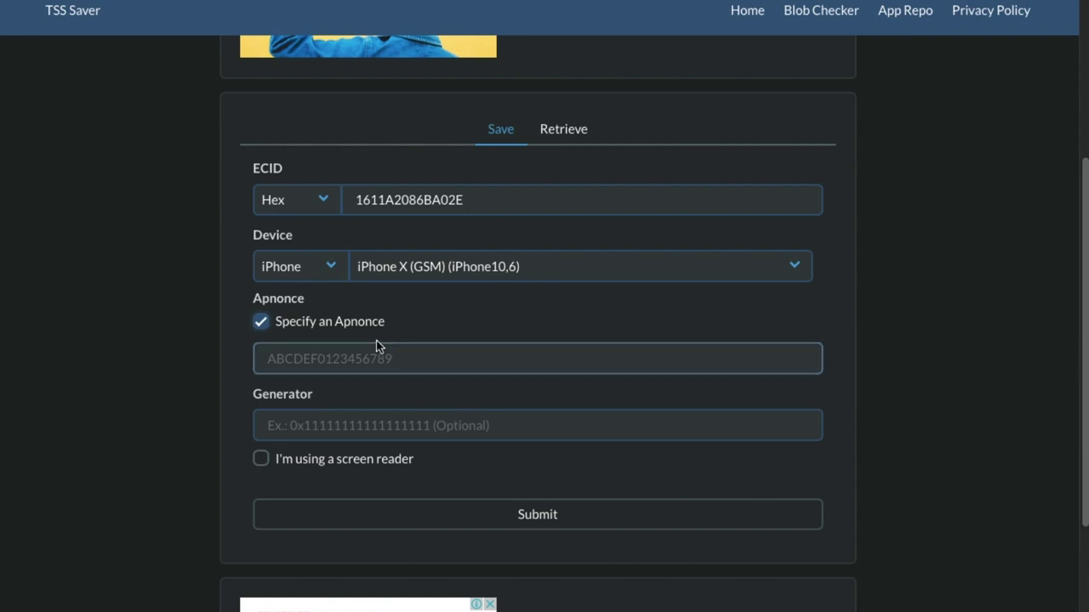
pyautogui.click(345, 326)
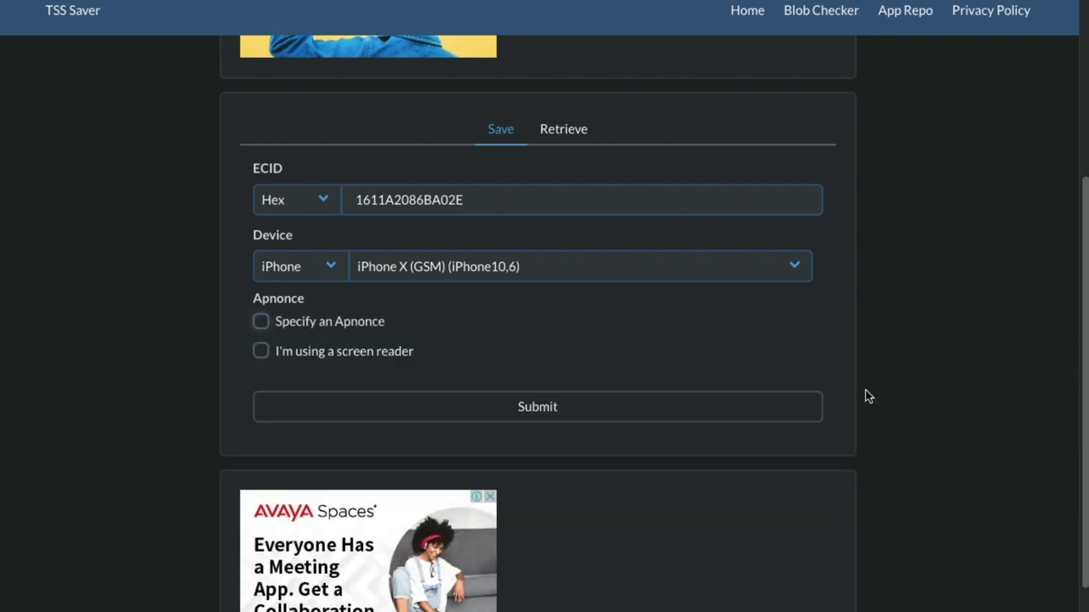
pyautogui.click(585, 414)
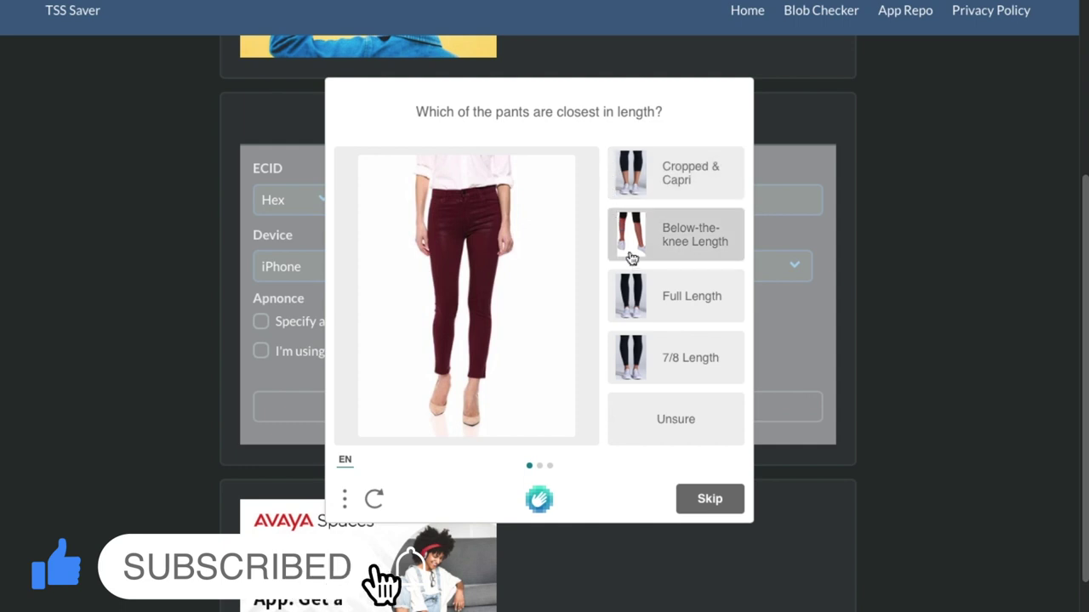
# - Answer the three hCaptcha pants-length questions (7/8, Full Length, 7/8) and submit them
pyautogui.click(670, 372)
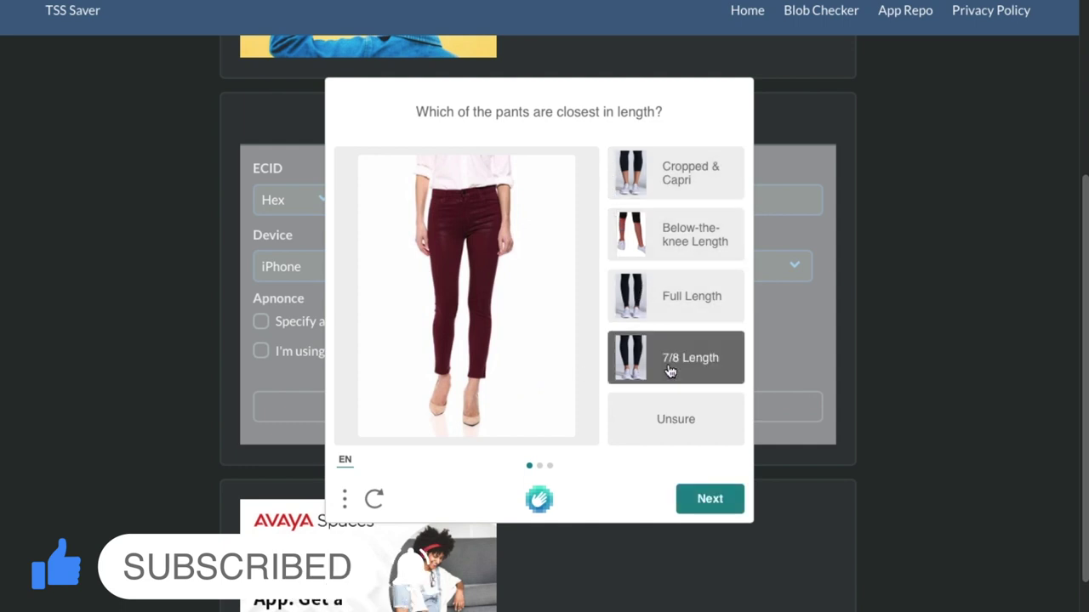
pyautogui.click(706, 508)
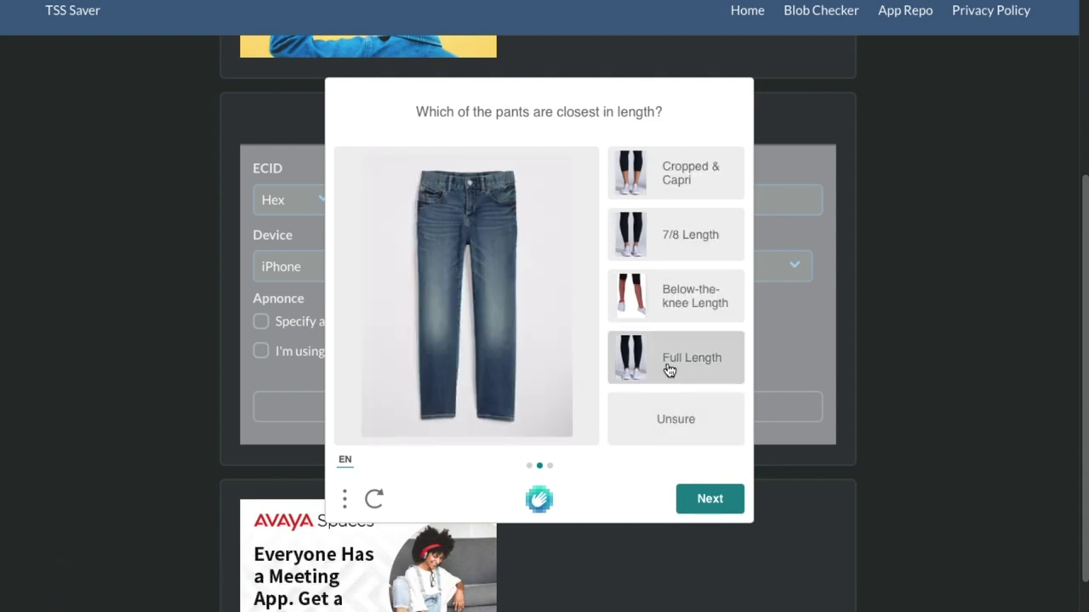
pyautogui.click(696, 367)
pyautogui.click(716, 501)
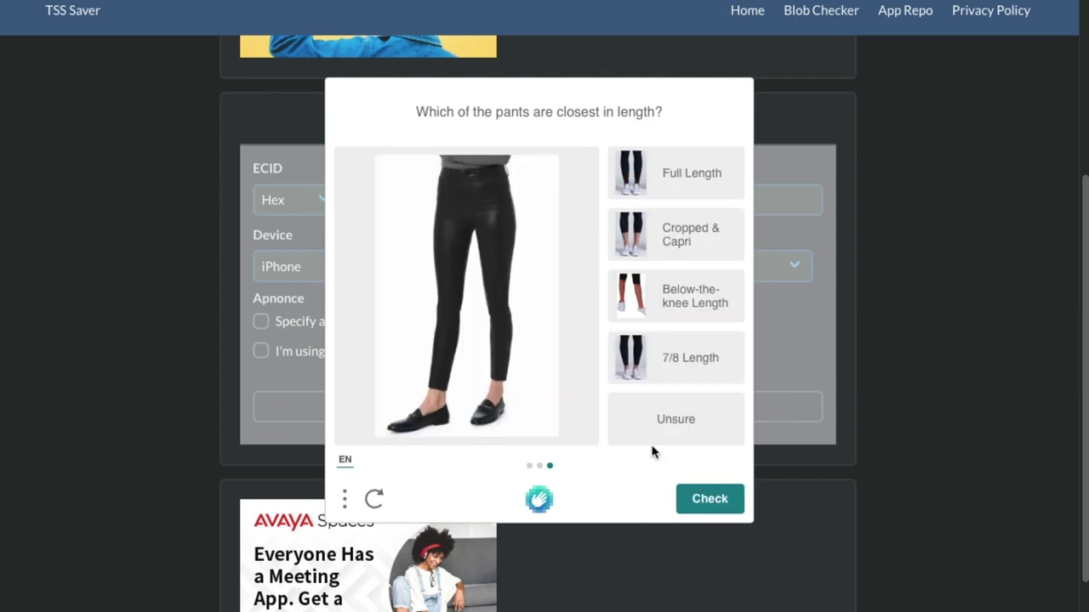
pyautogui.click(685, 379)
pyautogui.click(708, 513)
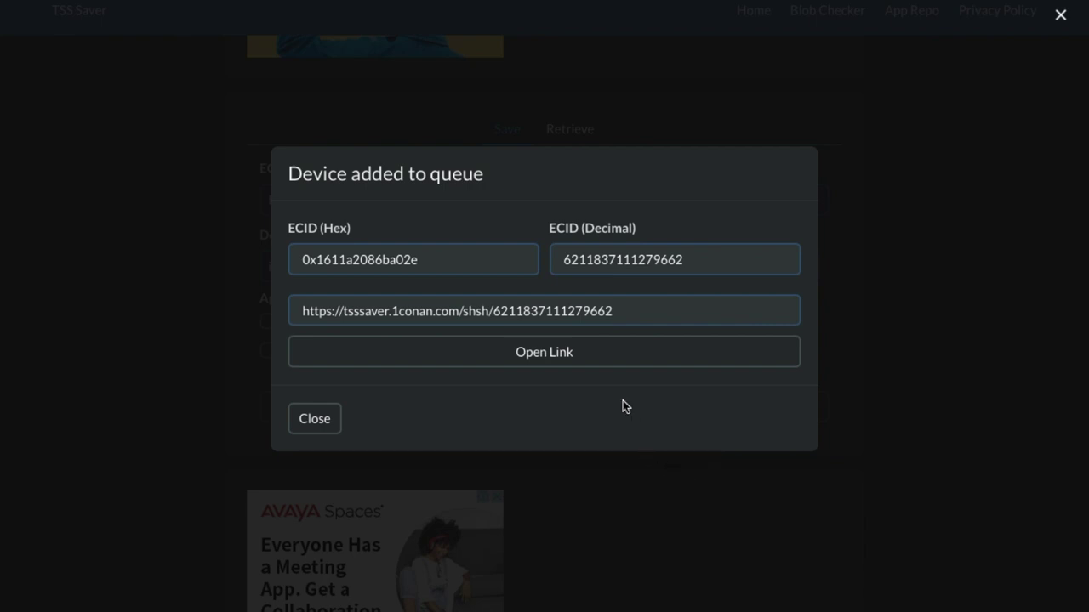
# - Follow the saved-blobs link and open the 14.3/ folder of .shsh2 files
pyautogui.click(545, 368)
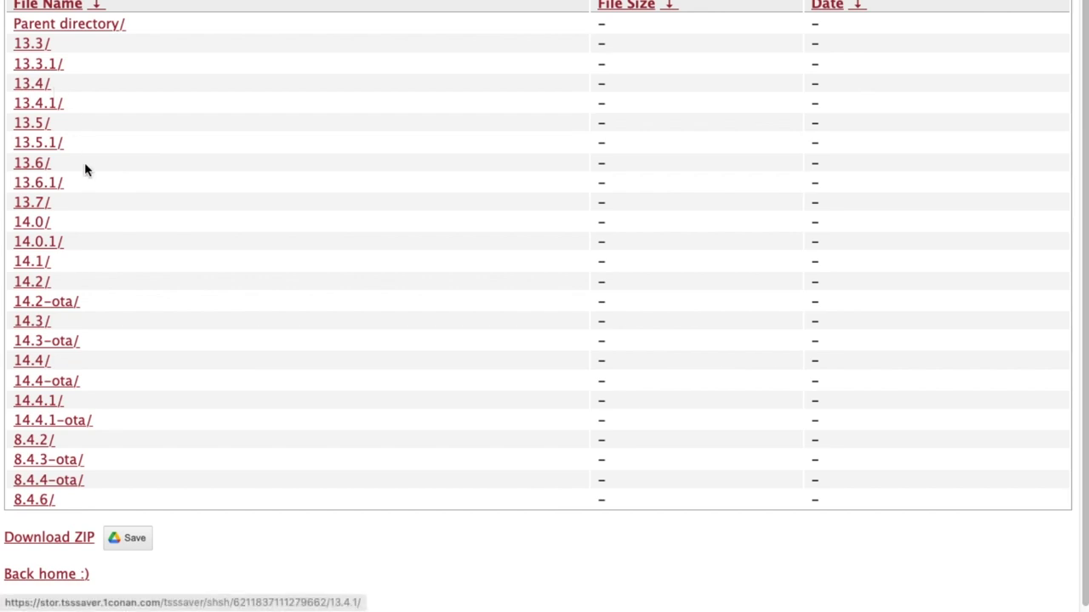
pyautogui.click(34, 323)
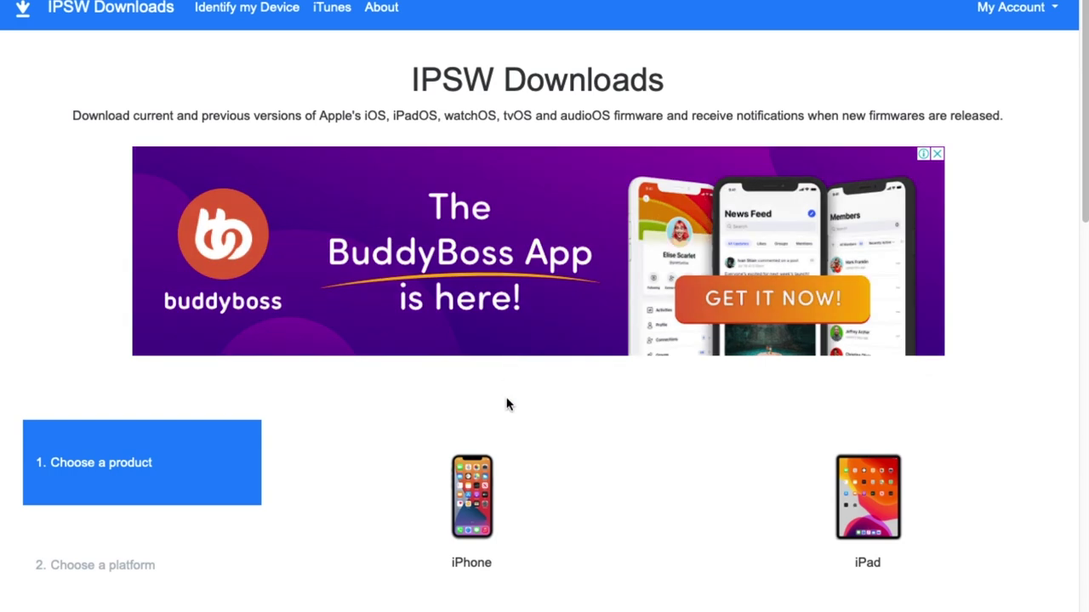
# - Pick iPhone, then iPhone X (GSM), to view its signed firmware
pyautogui.scroll(-2, 507, 405)
pyautogui.click(490, 409)
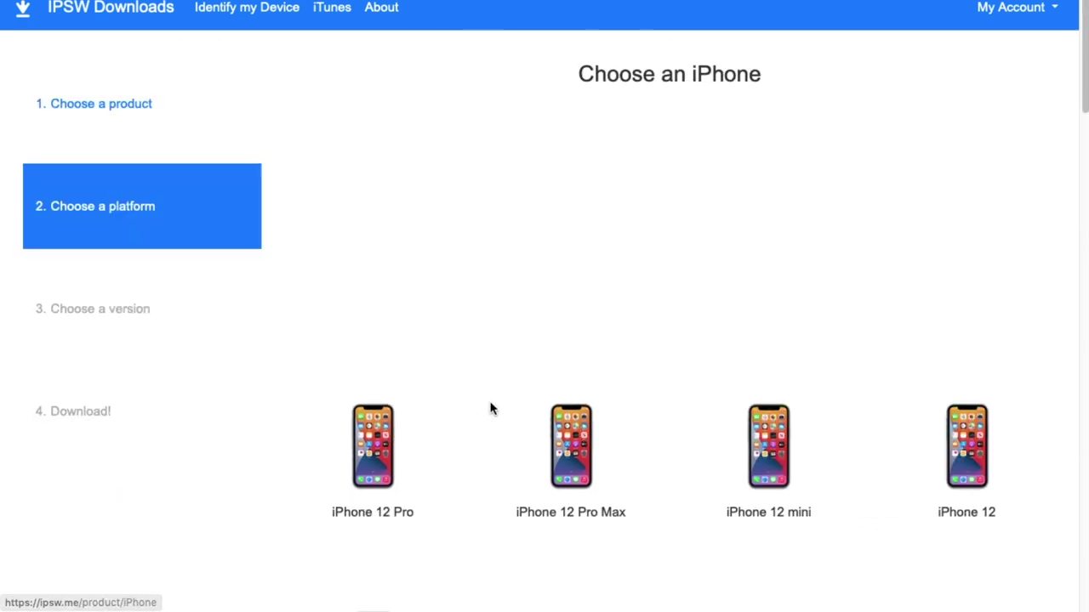
pyautogui.scroll(-5, 386, 358)
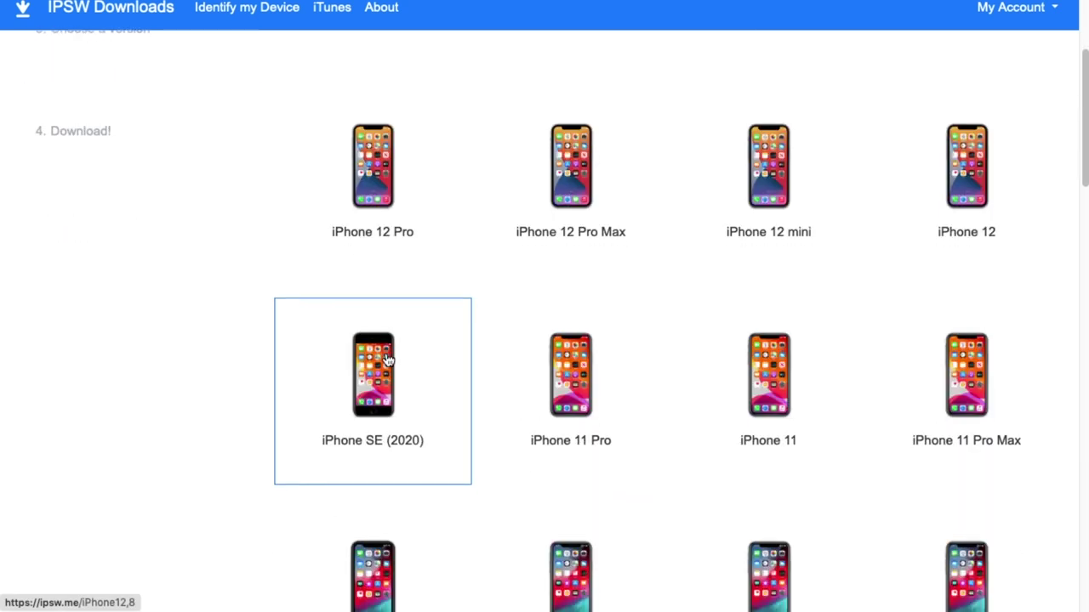
pyautogui.scroll(-4, 690, 513)
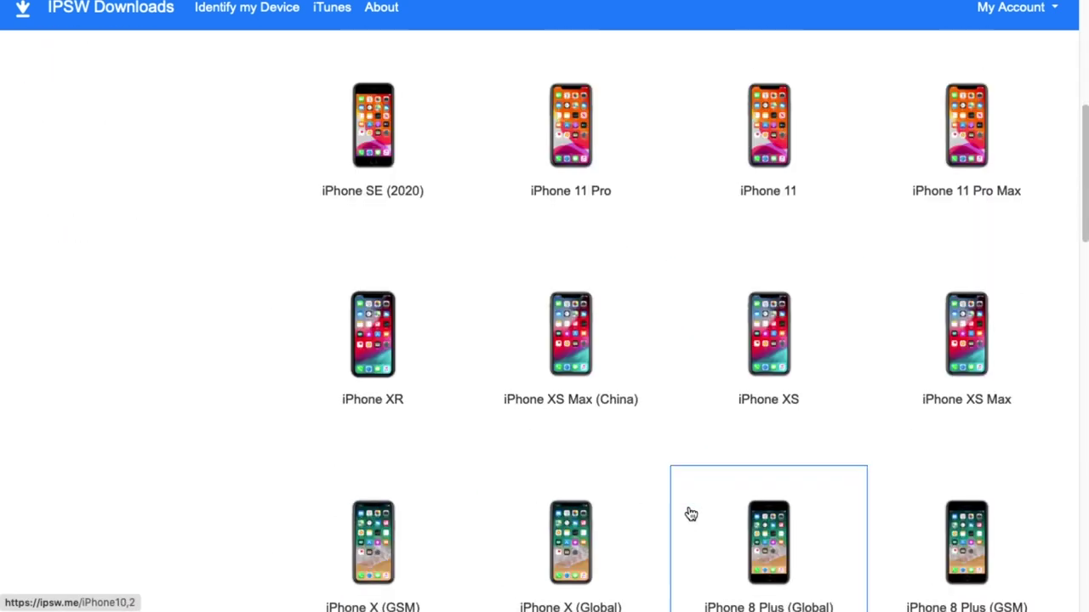
pyautogui.scroll(-3, 691, 514)
pyautogui.click(403, 333)
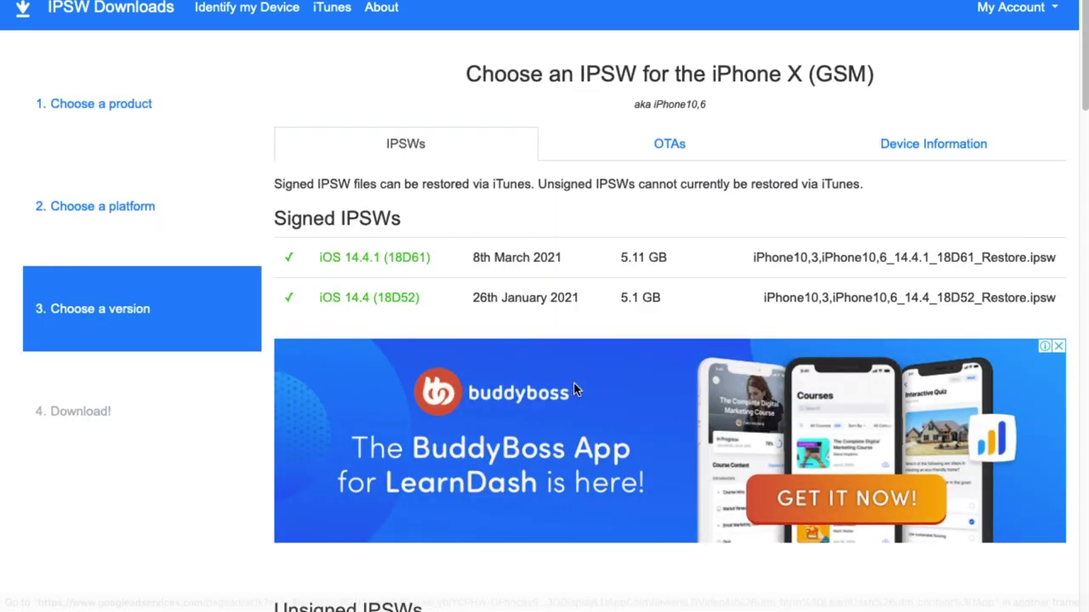
# - Go to the Identify my Device page
pyautogui.click(225, 8)
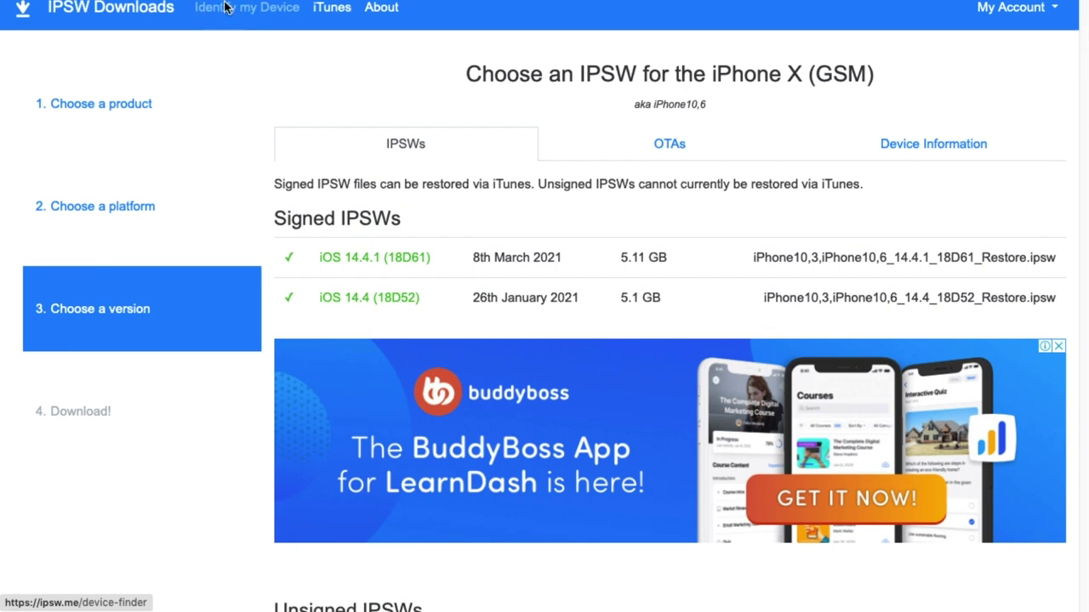
pyautogui.scroll(-1, 660, 315)
pyautogui.scroll(-7, 660, 315)
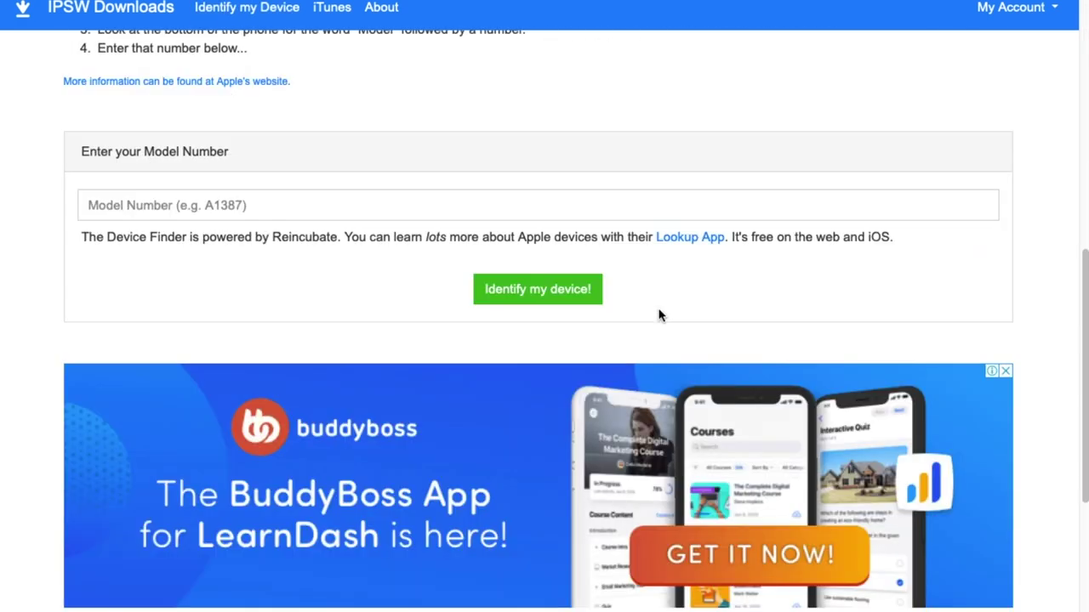
pyautogui.scroll(3, 660, 315)
# - Look up model number a190 in the device finder to confirm the iPhone X (GSM)
pyautogui.click(129, 413)
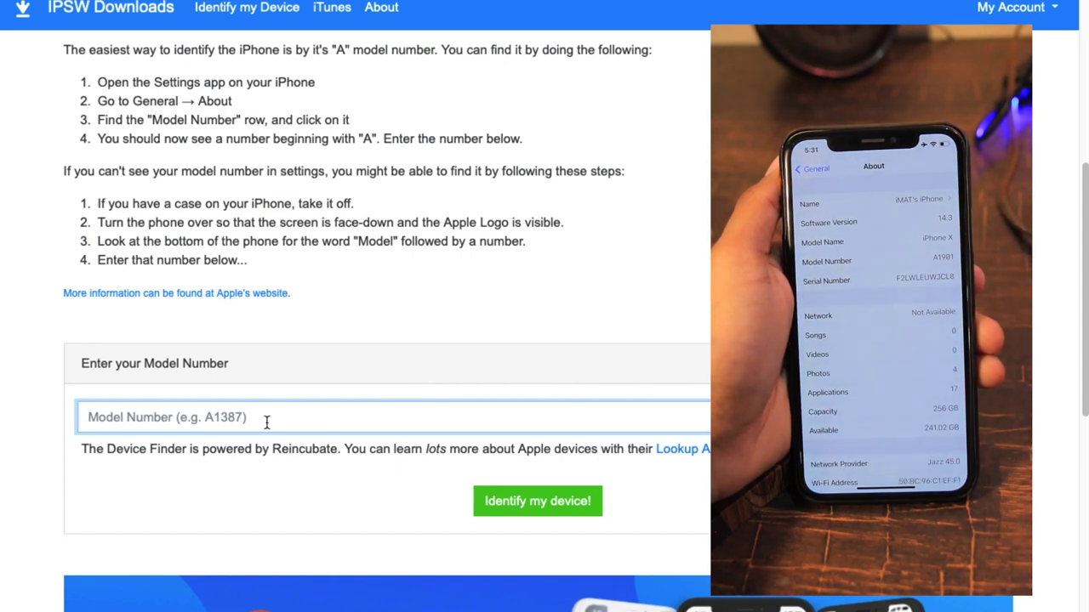
pyautogui.write('a1901')
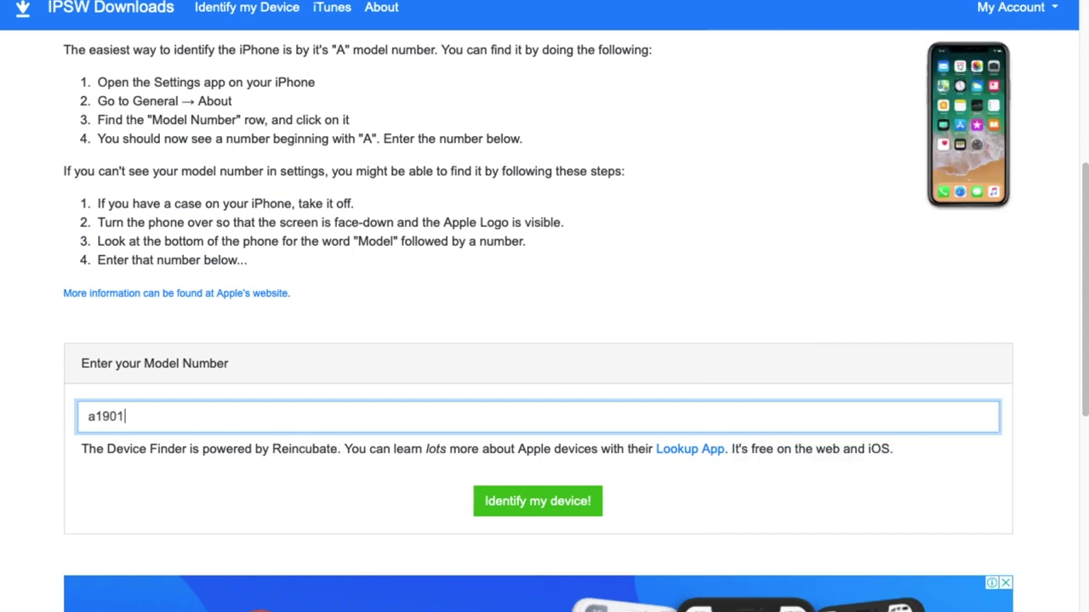
pyautogui.press('Return')
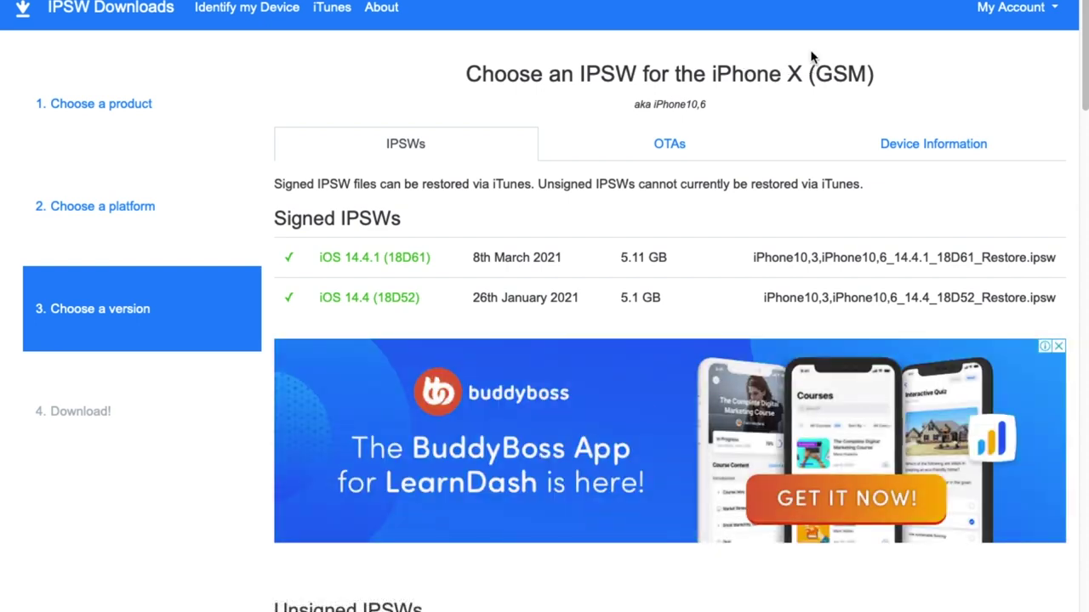
# - Open the unsigned iOS 14.3 (18C66) firmware details for iPhone X
pyautogui.scroll(-4, 452, 231)
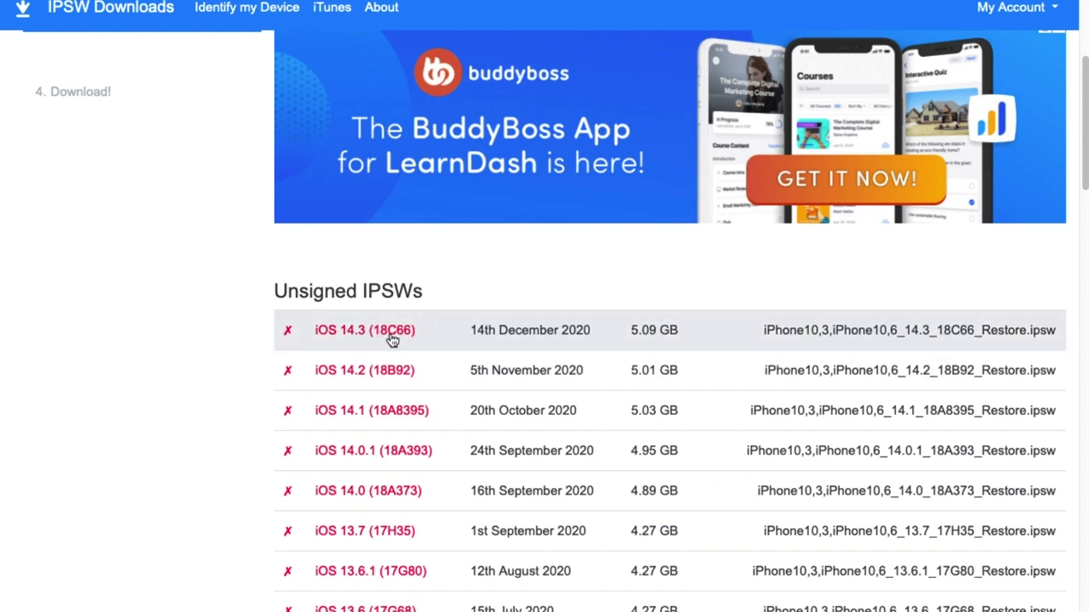
pyautogui.click(349, 340)
pyautogui.scroll(-4, 576, 328)
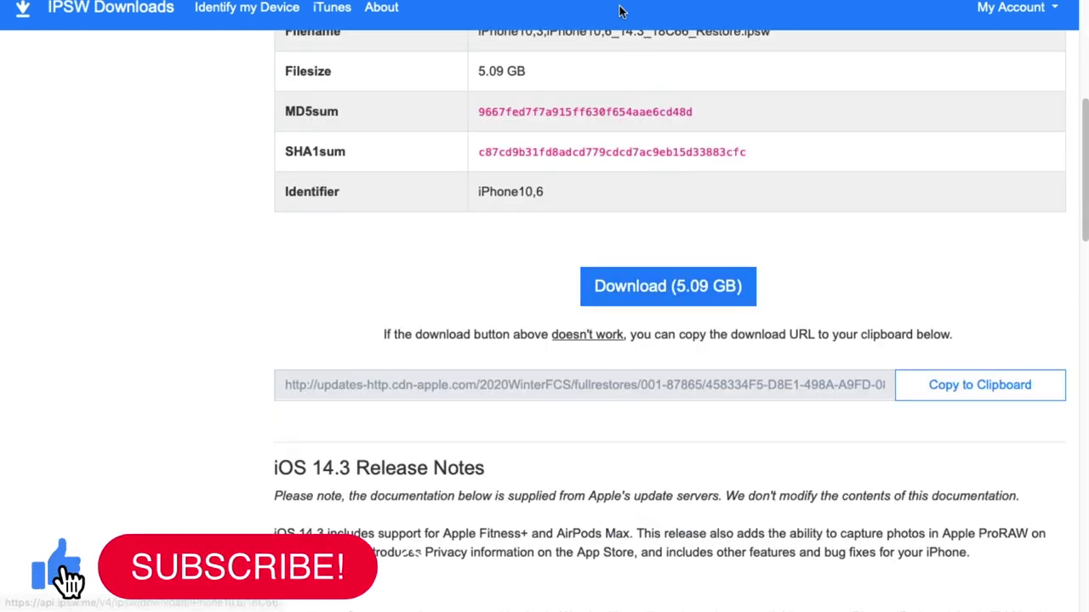
pyautogui.press('super+l')
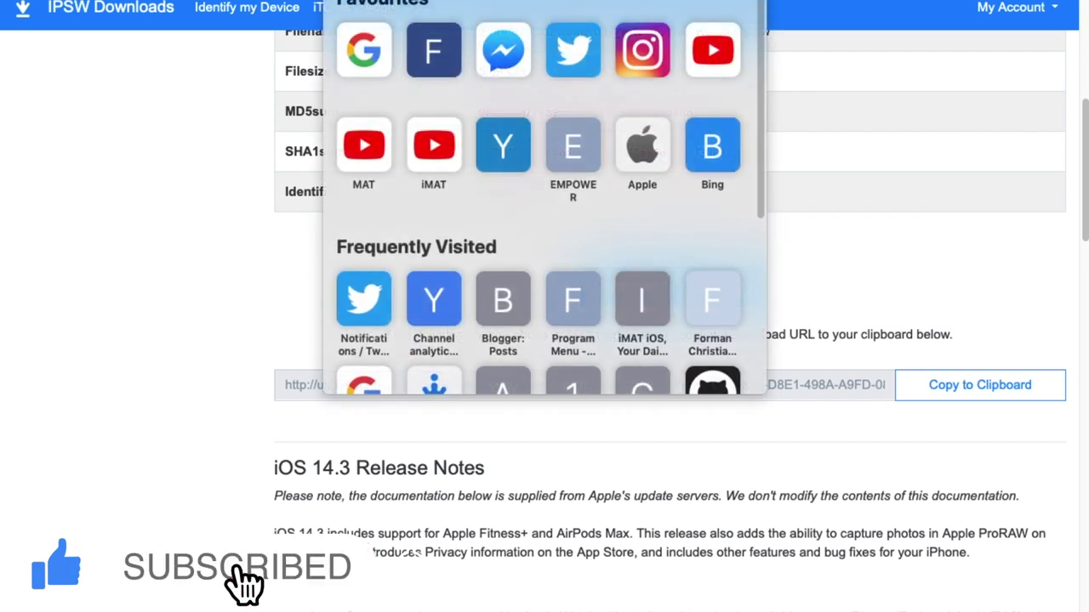
pyautogui.press('Escape')
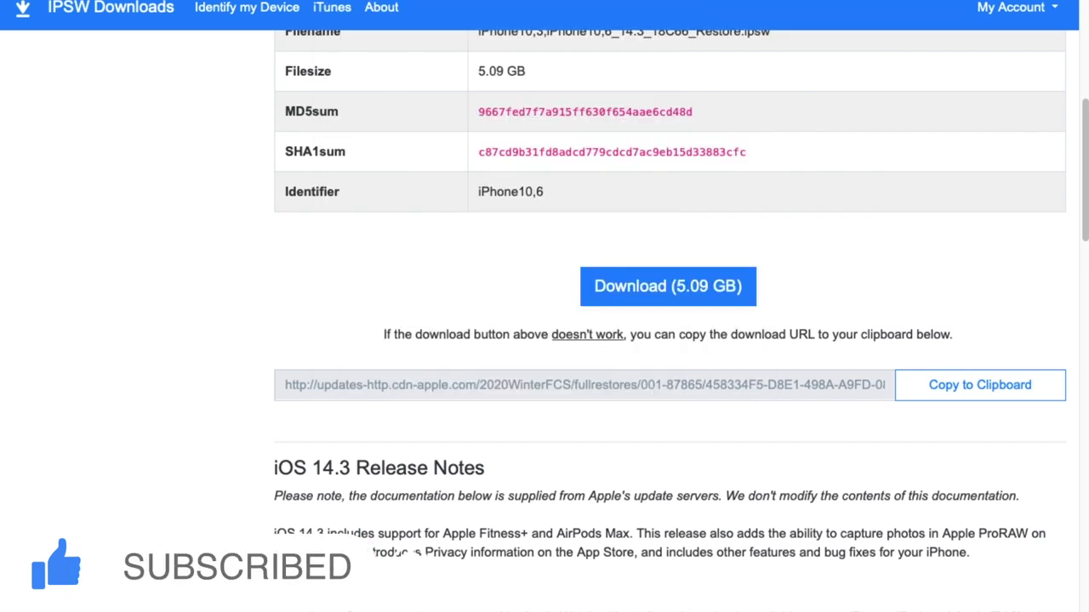
pyautogui.write('https://ipsw.')
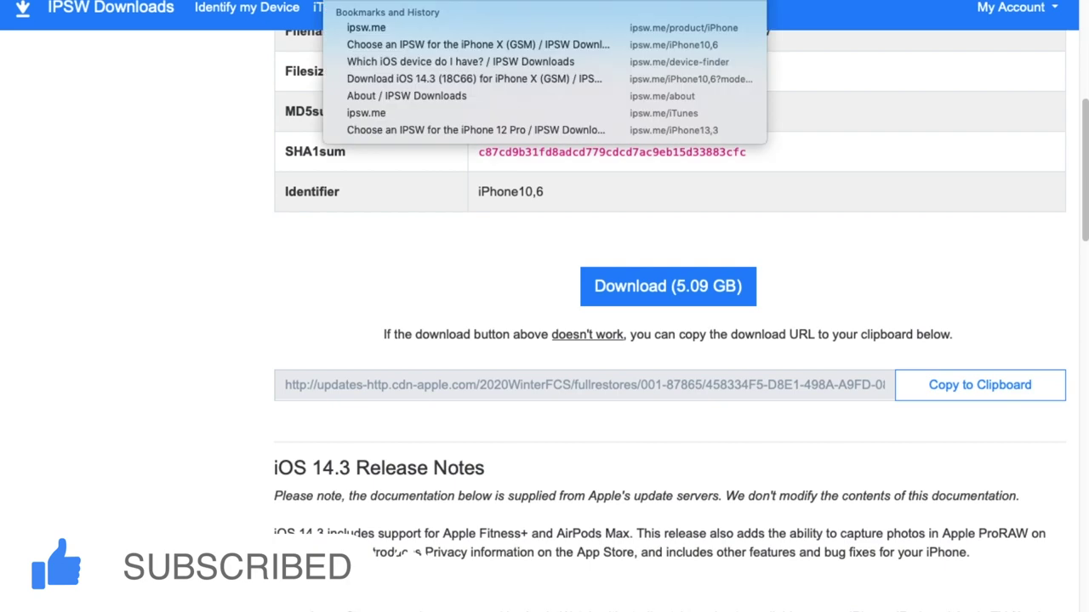
pyautogui.write('dev')
pyautogui.press('Return')
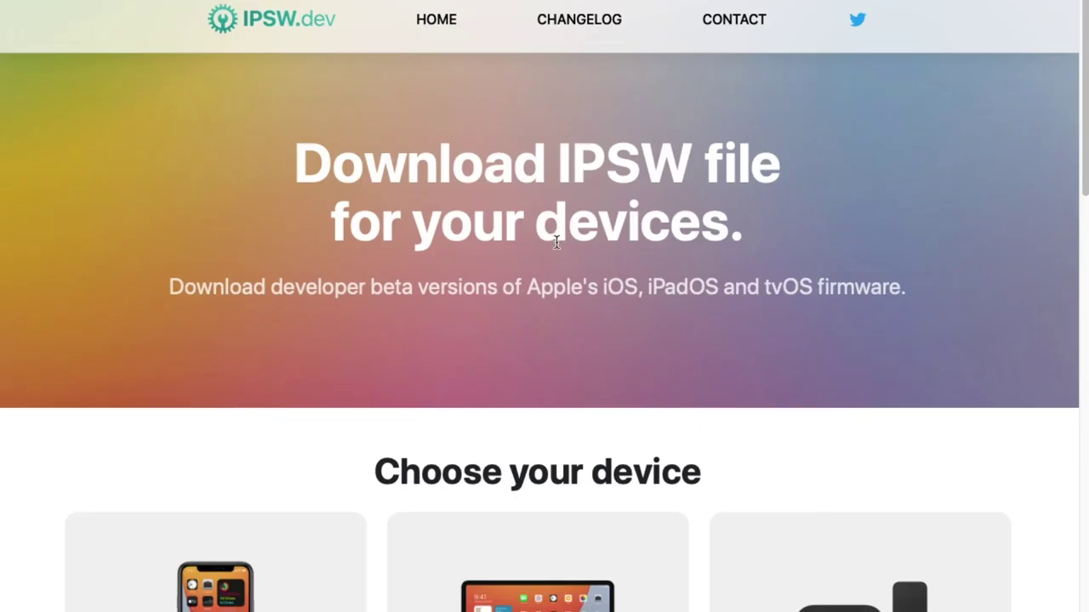
# - On IPSW.dev, open the iPhone models list and show the iPhone X firmware builds
pyautogui.scroll(-4, 556, 244)
pyautogui.click(277, 372)
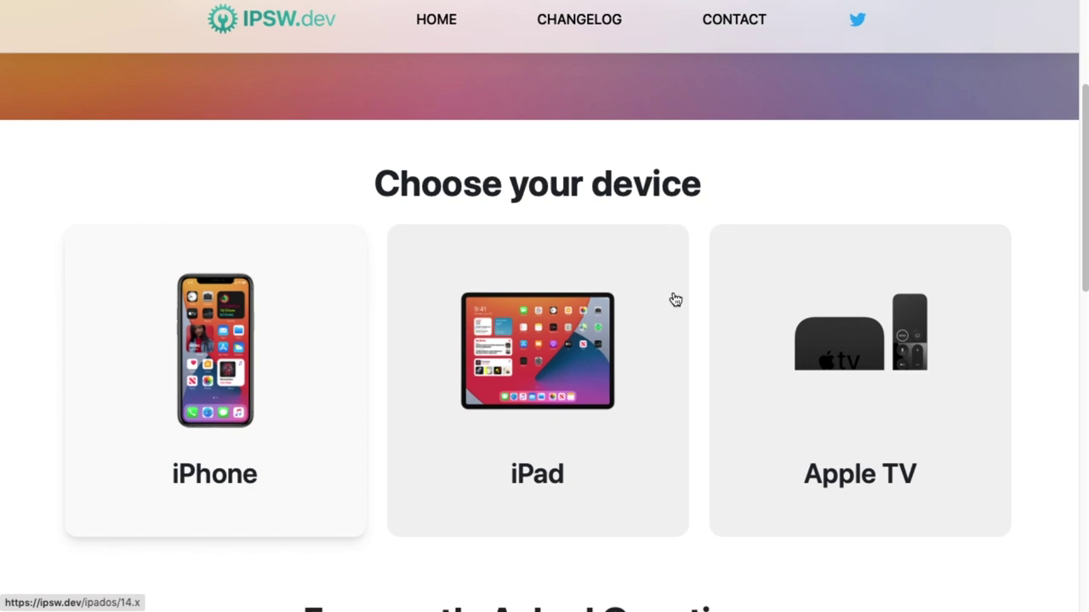
pyautogui.scroll(-5, 600, 316)
pyautogui.scroll(-5, 601, 316)
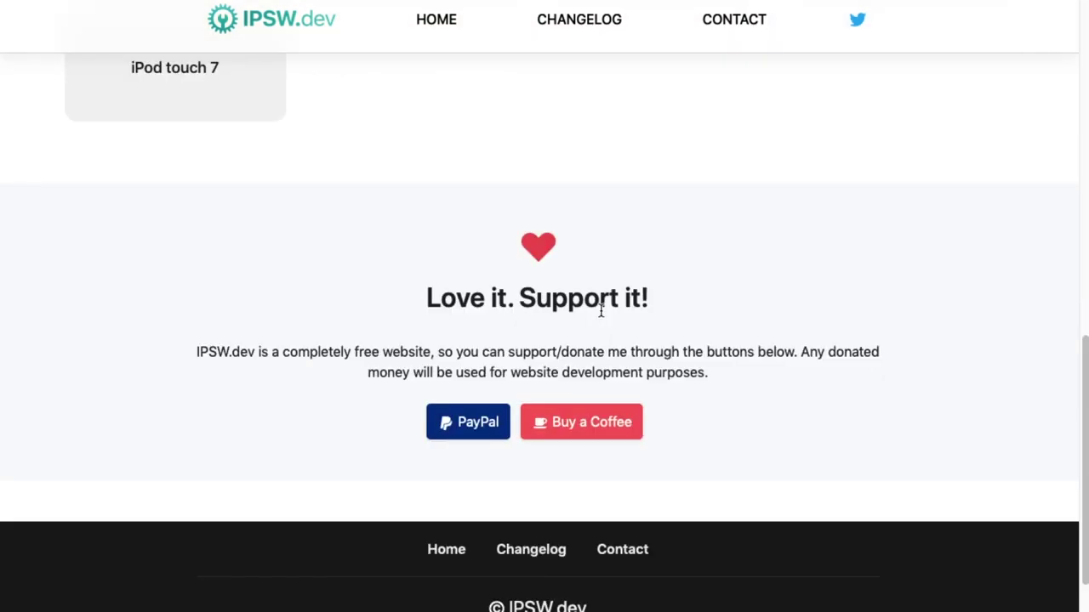
pyautogui.scroll(8, 601, 315)
pyautogui.scroll(-4, 601, 313)
pyautogui.scroll(2, 611, 314)
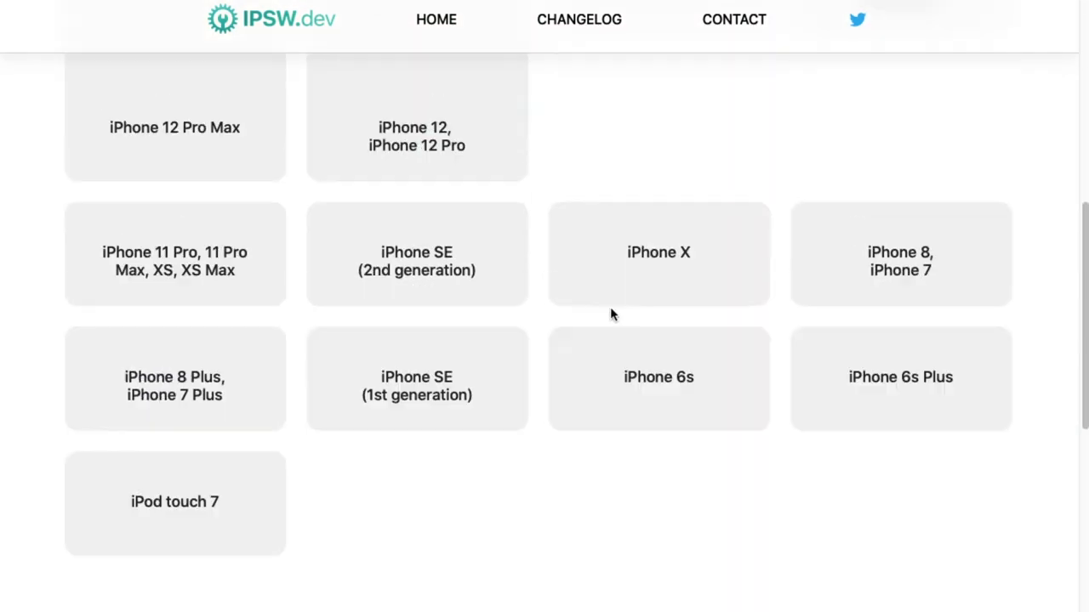
pyautogui.click(729, 279)
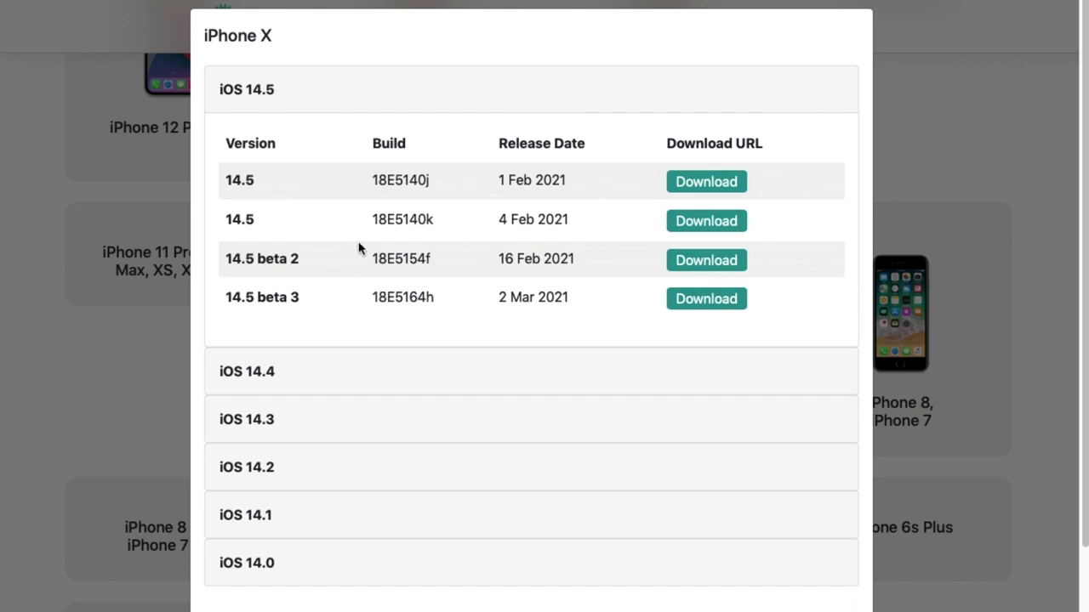
# - Expand the iOS 14.3 builds, then close the list and minimise iTunes
pyautogui.scroll(-2, 457, 345)
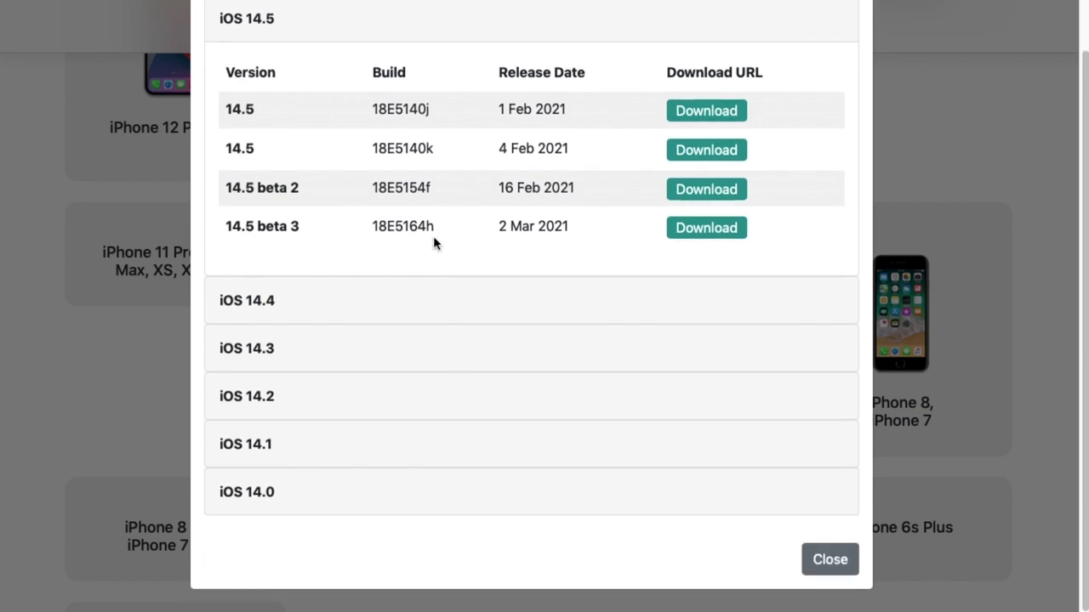
pyautogui.click(270, 347)
pyautogui.scroll(-3, 272, 345)
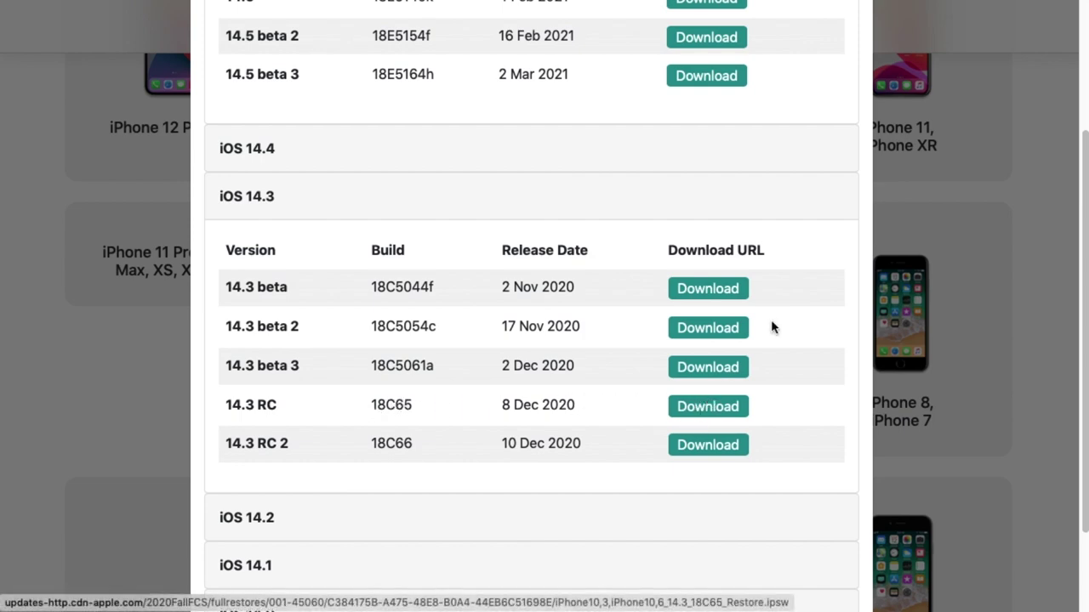
pyautogui.click(962, 185)
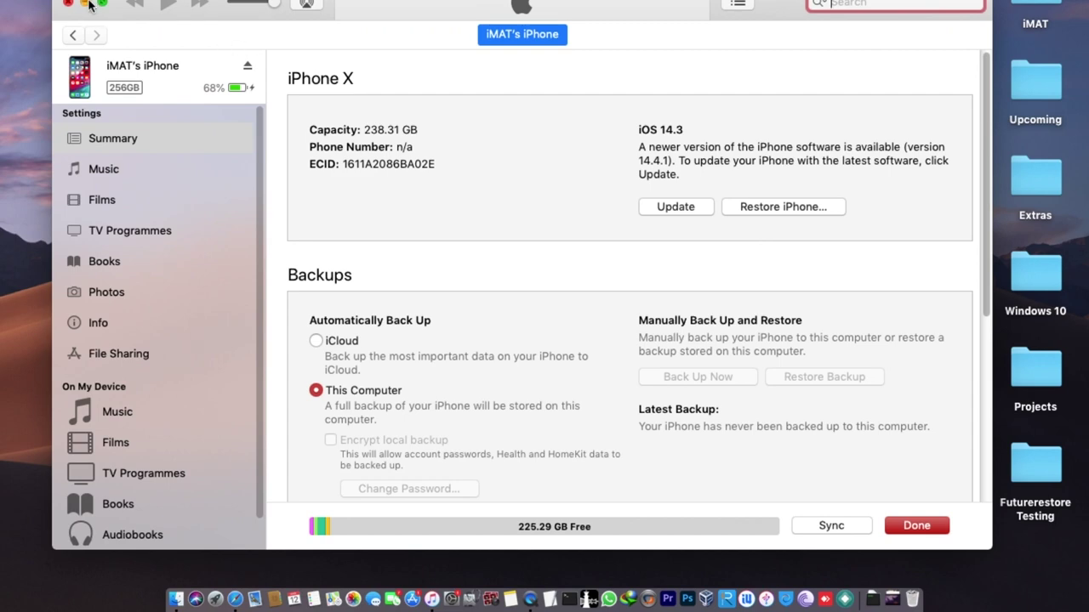
pyautogui.click(68, 3)
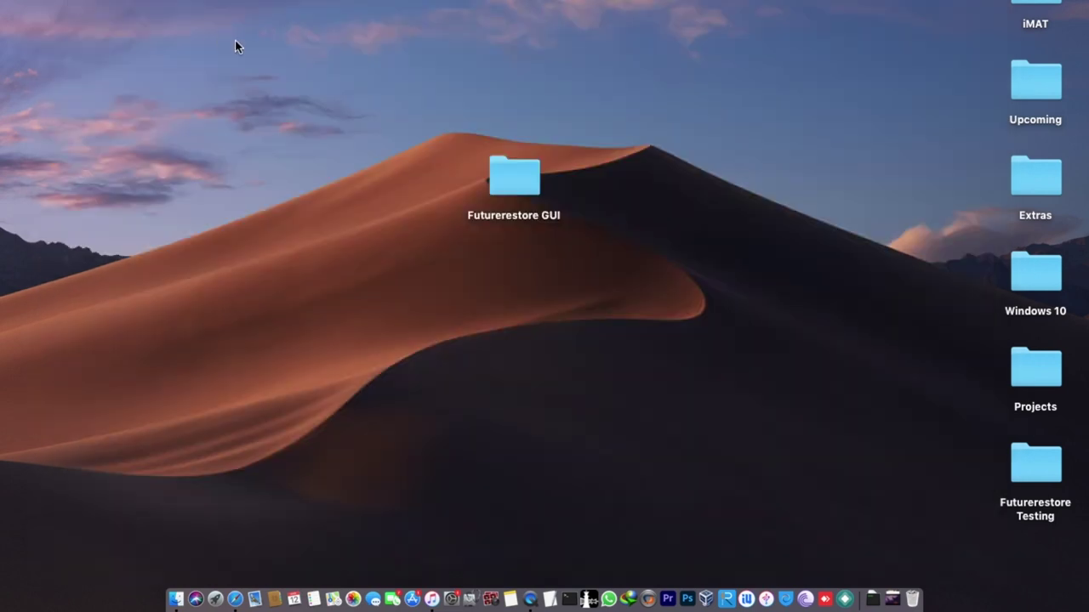
# - Open the Futurerestore GUI folder and check its .shsh2, zip and IPSW files
pyautogui.doubleClick(511, 165)
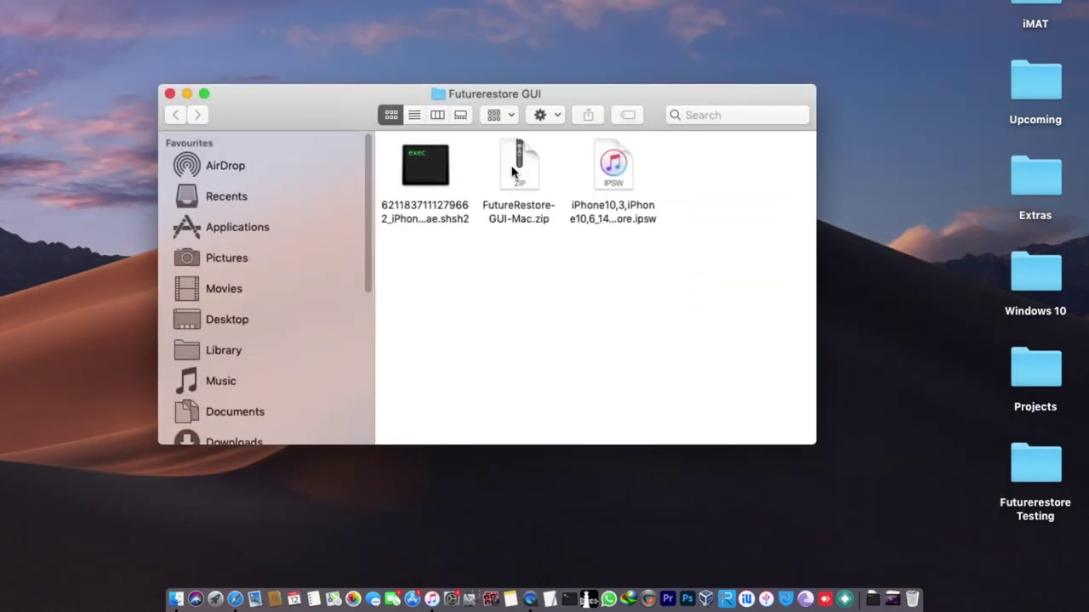
pyautogui.moveTo(425, 255); pyautogui.dragTo(610, 150)
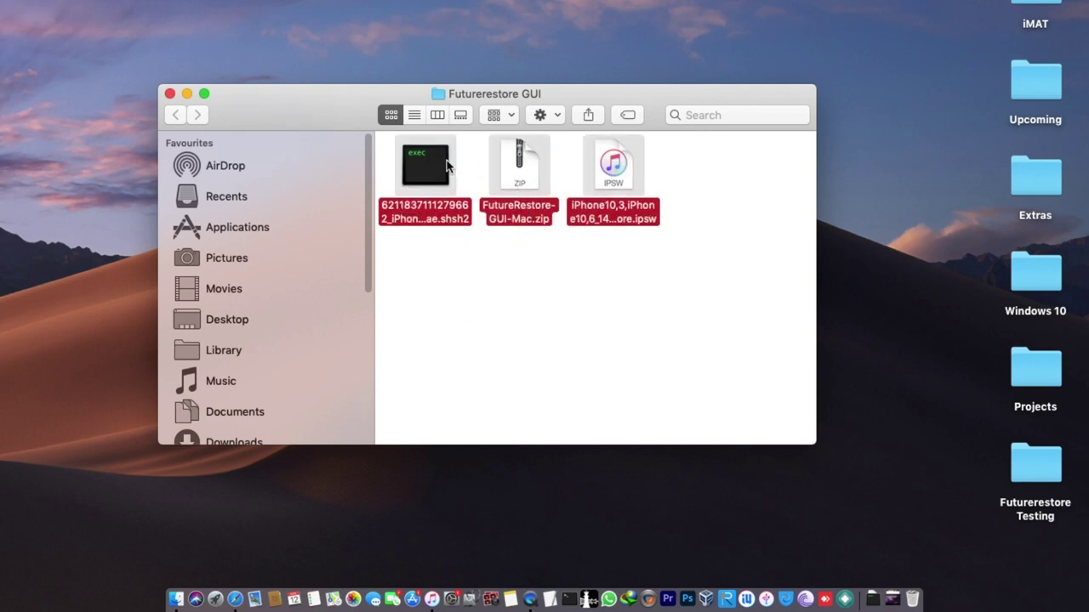
pyautogui.click(514, 318)
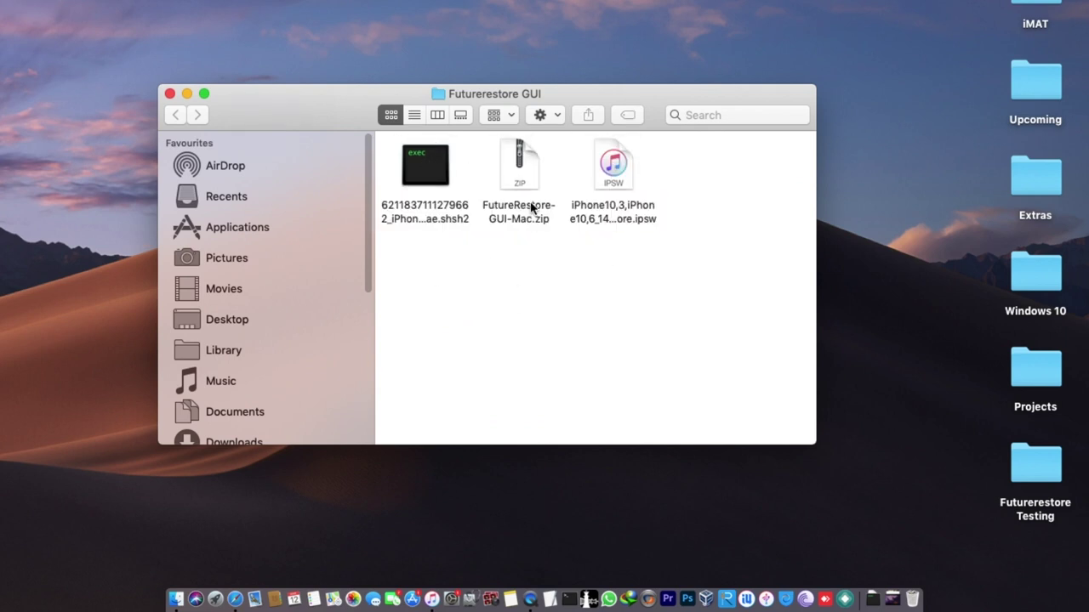
pyautogui.click(525, 179)
pyautogui.click(549, 303)
pyautogui.click(627, 164)
pyautogui.click(500, 296)
# - Show the Open With app choices for the .shsh2 blob file
pyautogui.rightClick(417, 176)
pyautogui.click(381, 261)
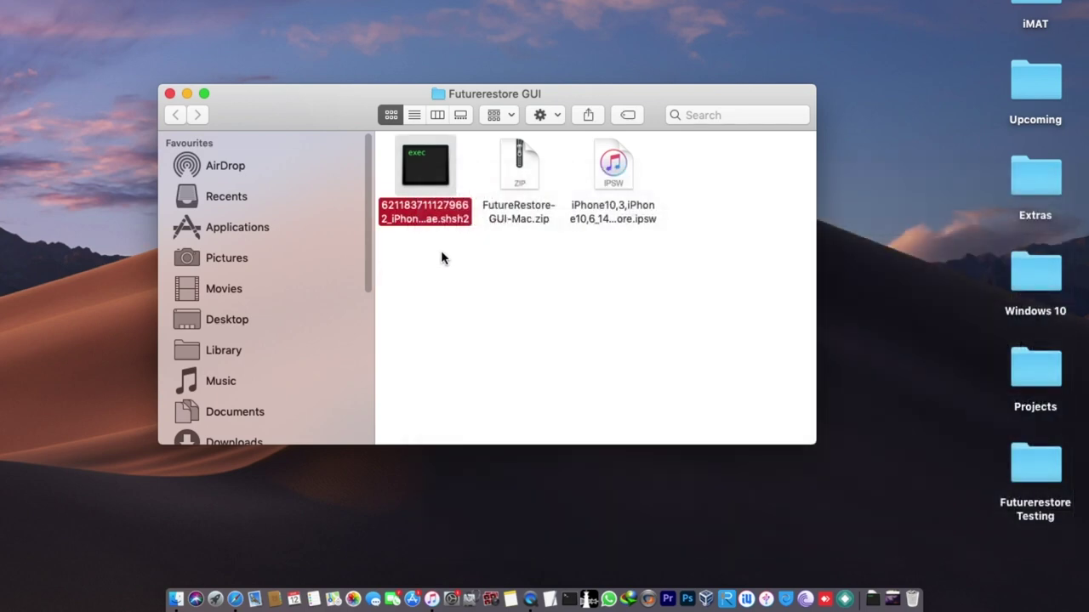
pyautogui.click(426, 158)
pyautogui.rightClick(425, 159)
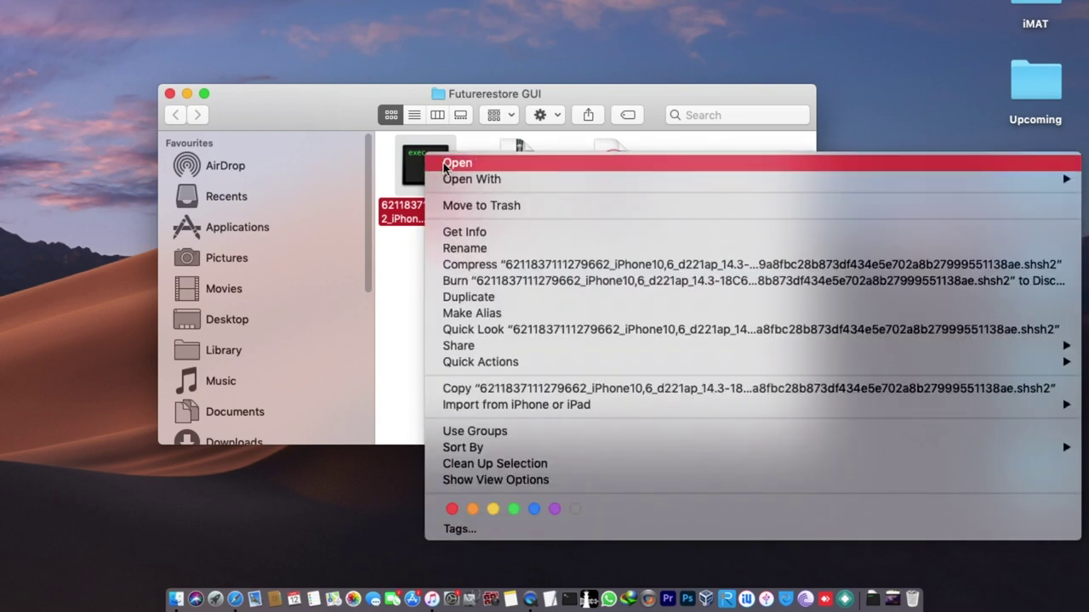
pyautogui.moveTo(449, 182)
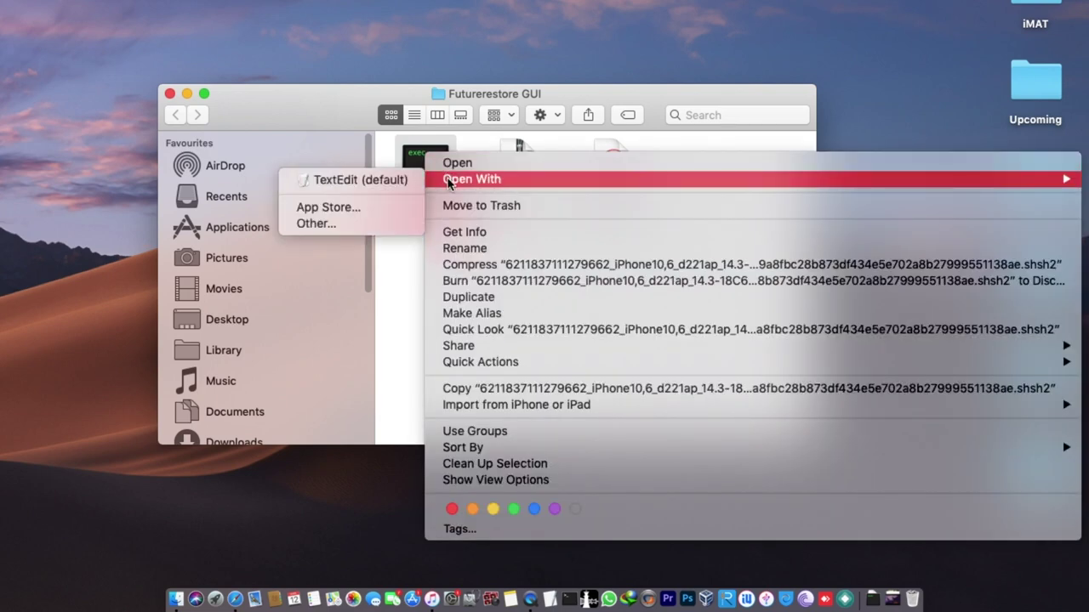
pyautogui.click(381, 181)
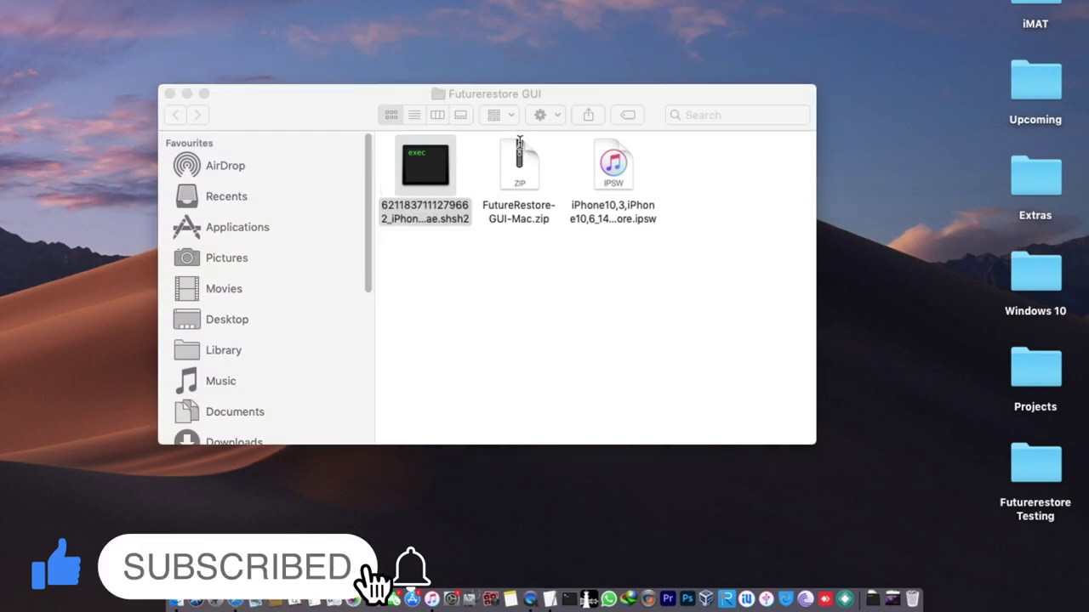
pyautogui.press('super+f')
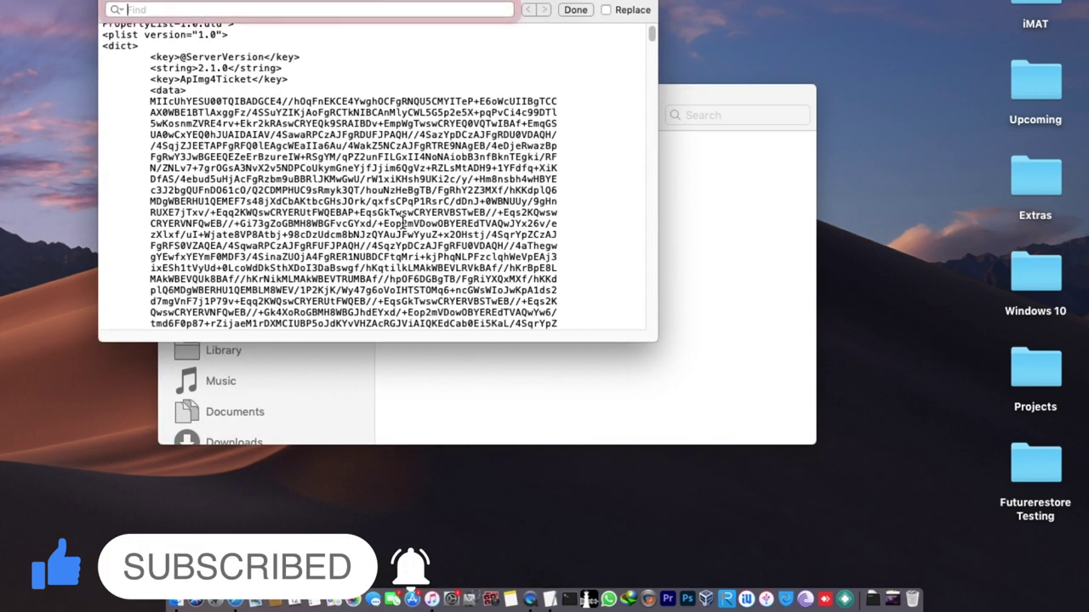
pyautogui.write('generator')
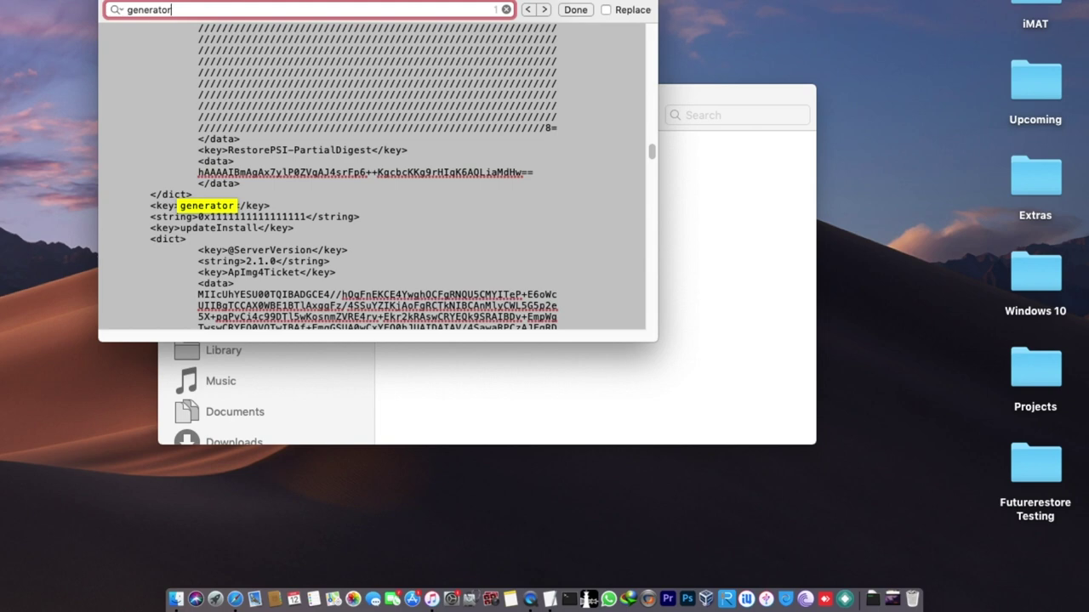
pyautogui.click(194, 229)
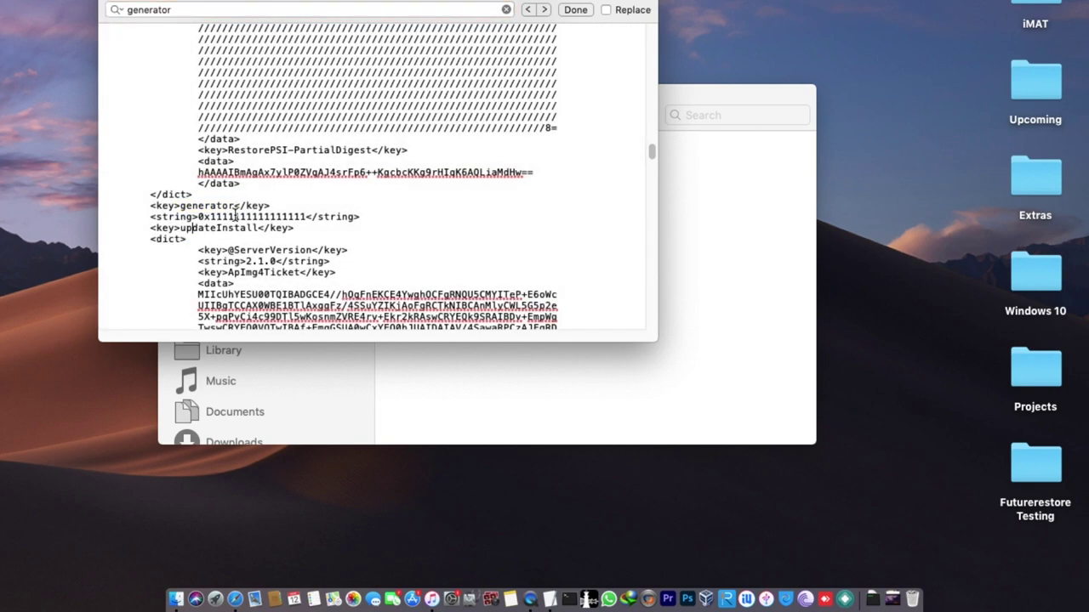
pyautogui.doubleClick(236, 216)
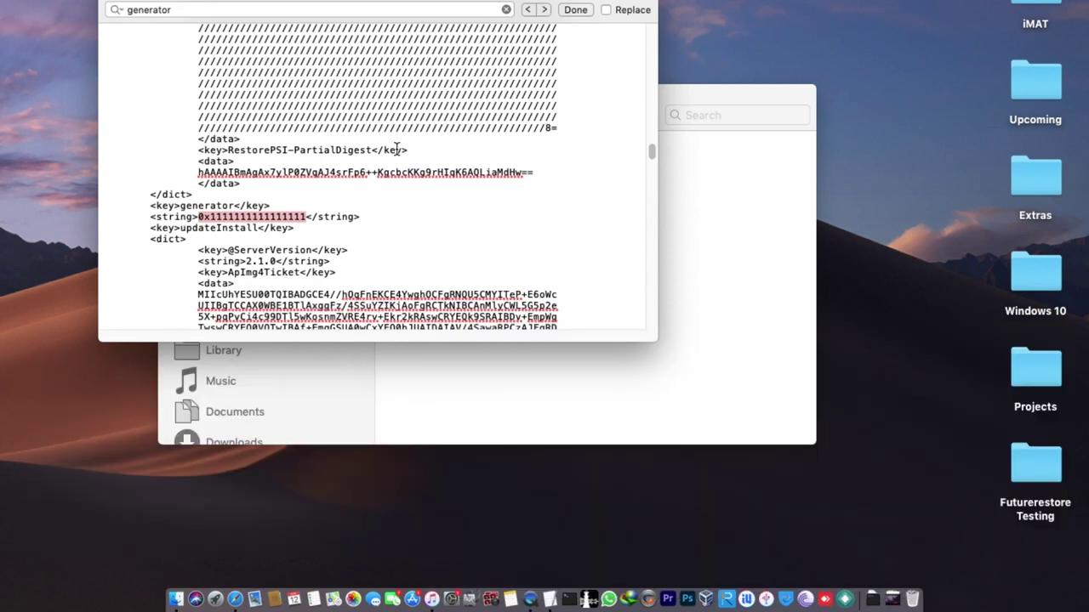
pyautogui.press('Escape')
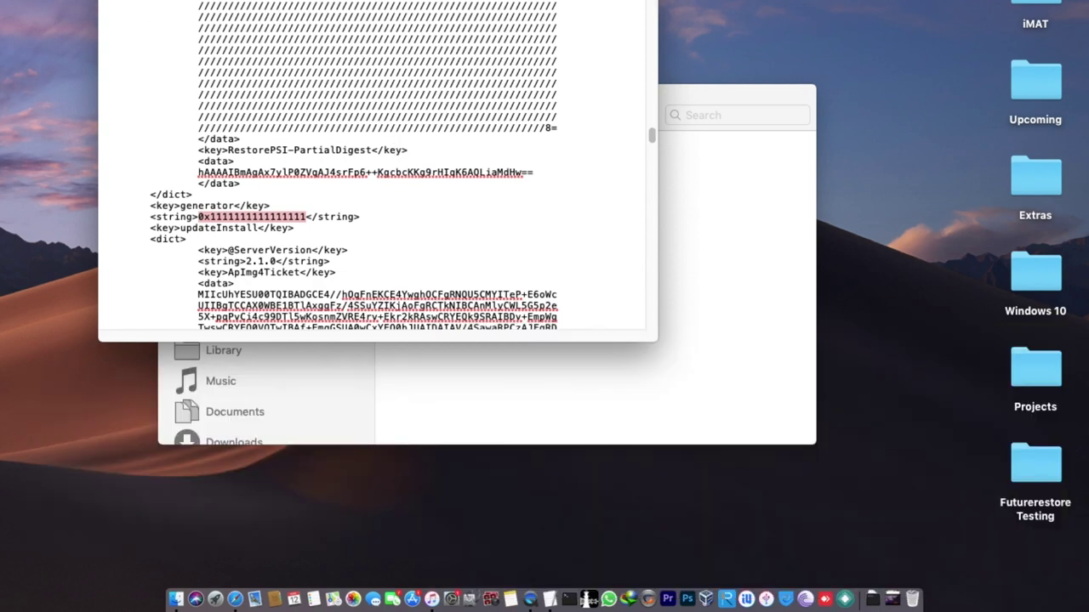
pyautogui.press('super+w')
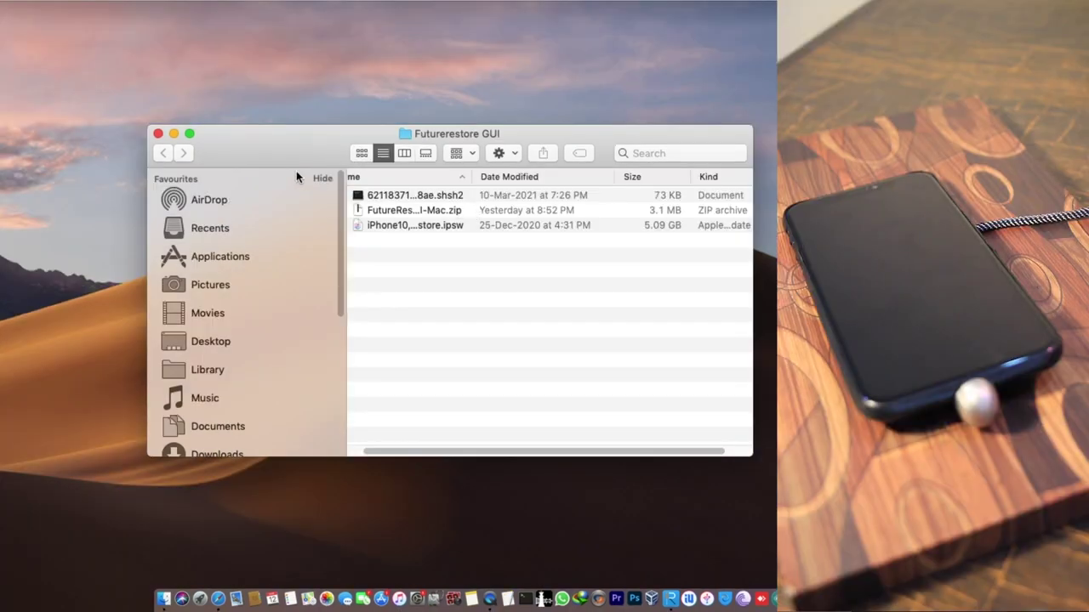
# - Show the Futurerestore GUI folder as icons and check the blob, zip and IPSW files
pyautogui.click(361, 153)
pyautogui.click(385, 194)
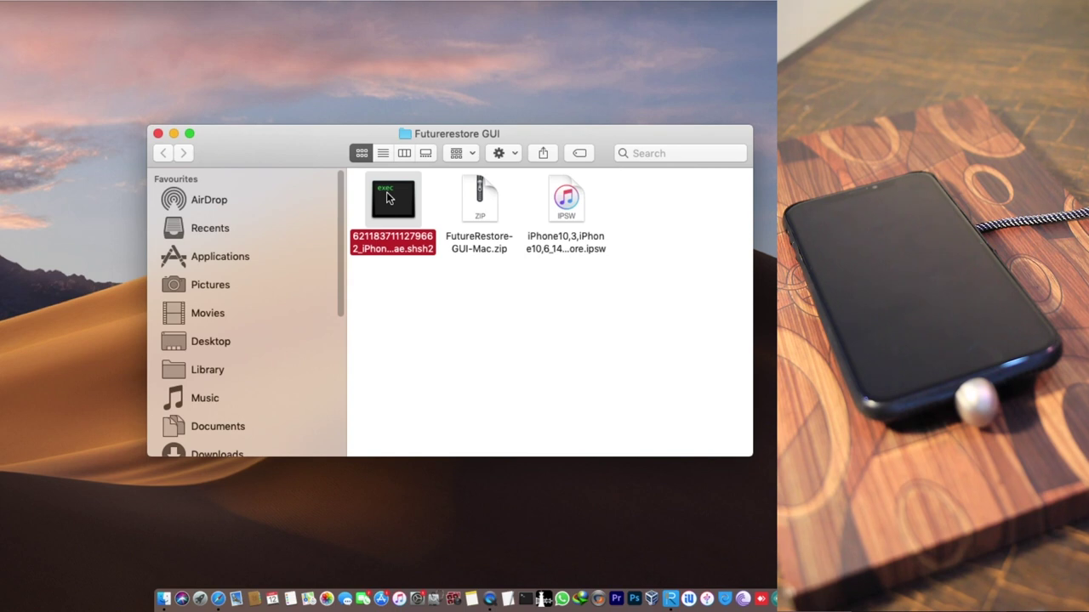
pyautogui.click(479, 196)
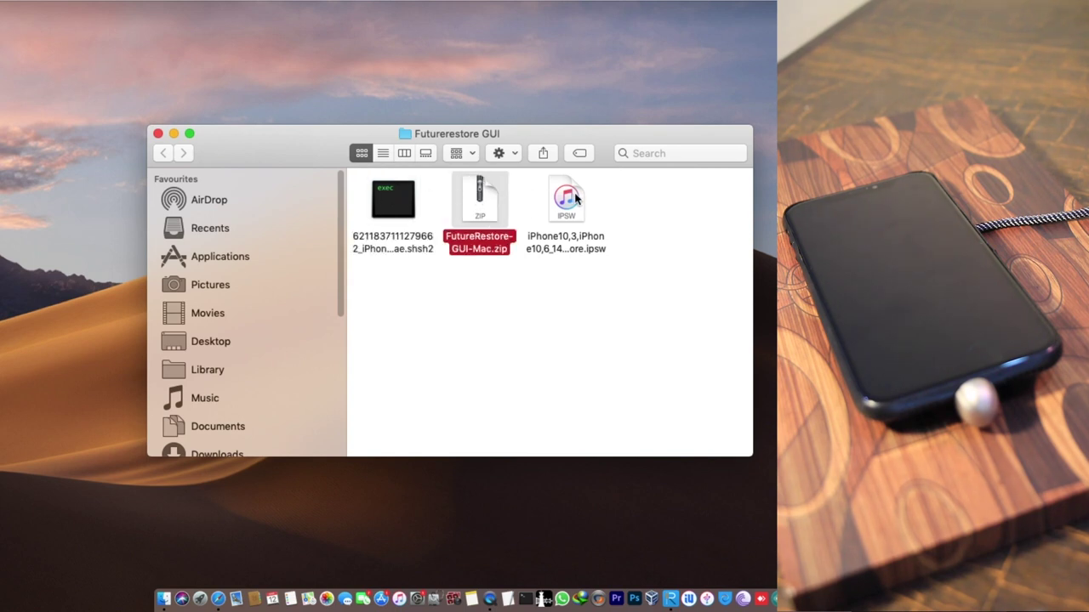
pyautogui.click(575, 198)
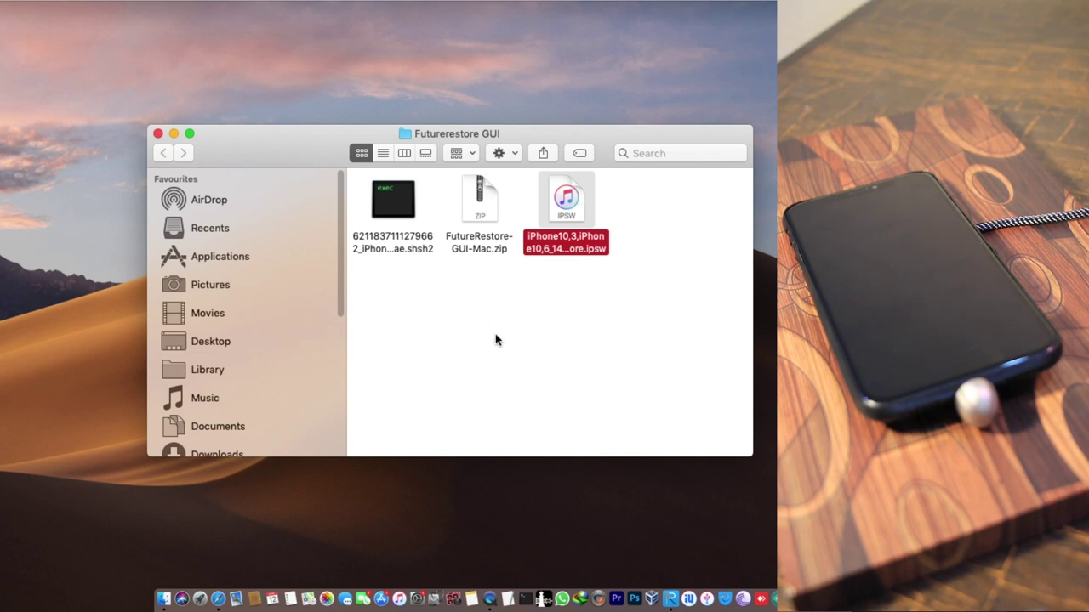
# - Unzip FutureRestore-GUI-Mac.zip and launch the extracted app, accepting the downloaded-app warning
pyautogui.doubleClick(485, 200)
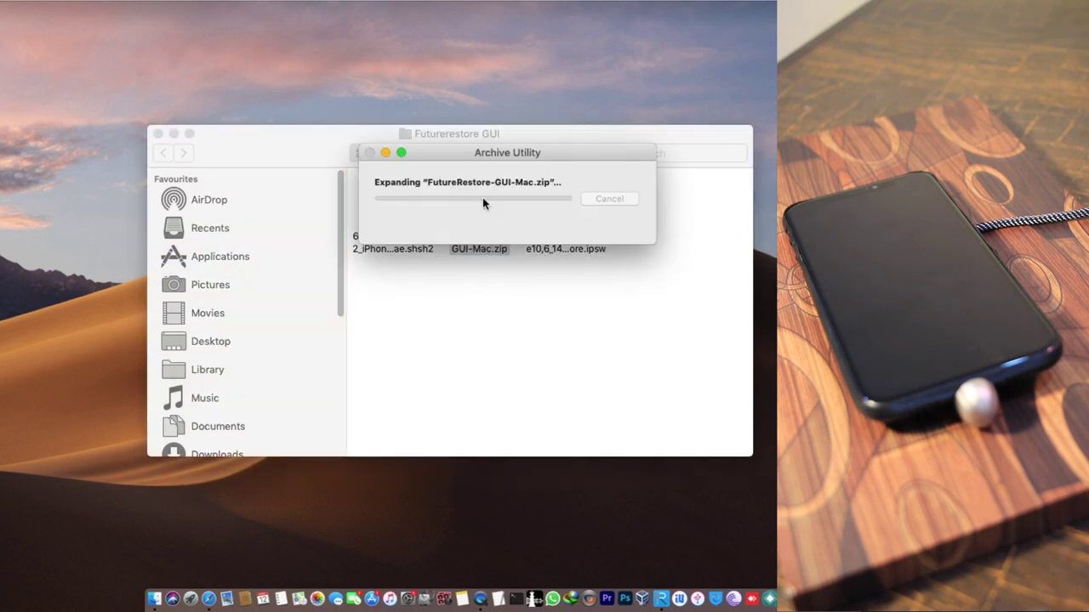
pyautogui.moveTo(483, 197); pyautogui.dragTo(408, 313)
pyautogui.doubleClick(410, 304)
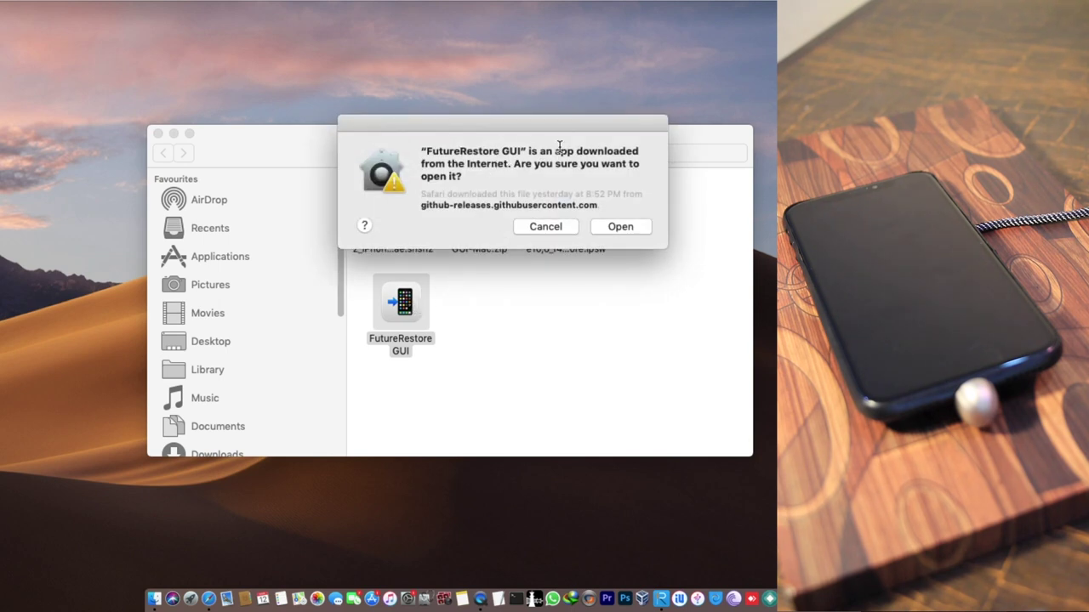
pyautogui.click(616, 228)
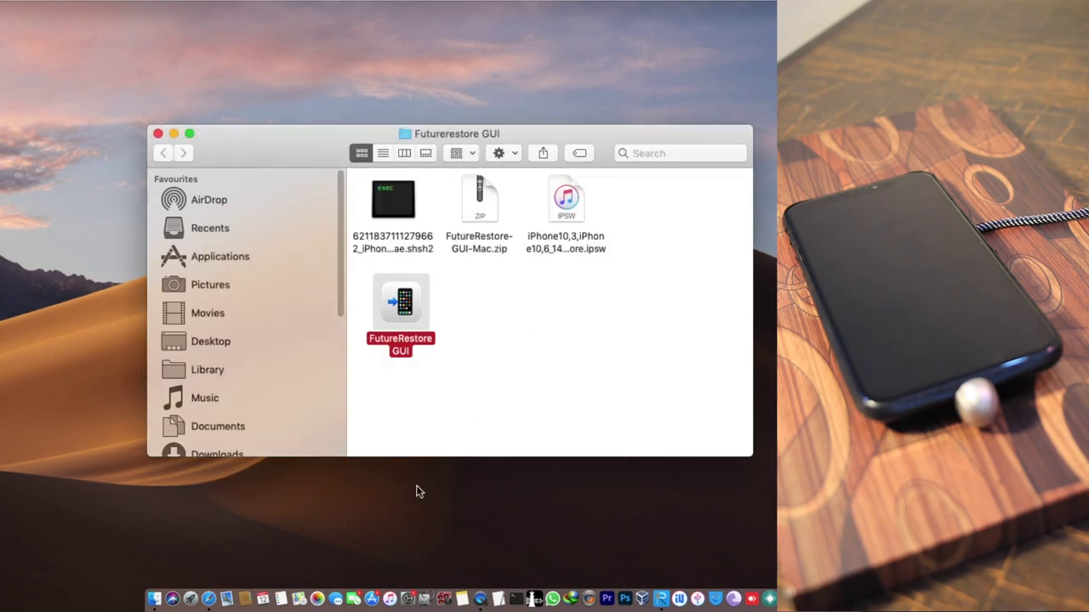
# - Open Security & Privacy from the System Preferences Dock menu, review it, then close it
pyautogui.rightClick(409, 599)
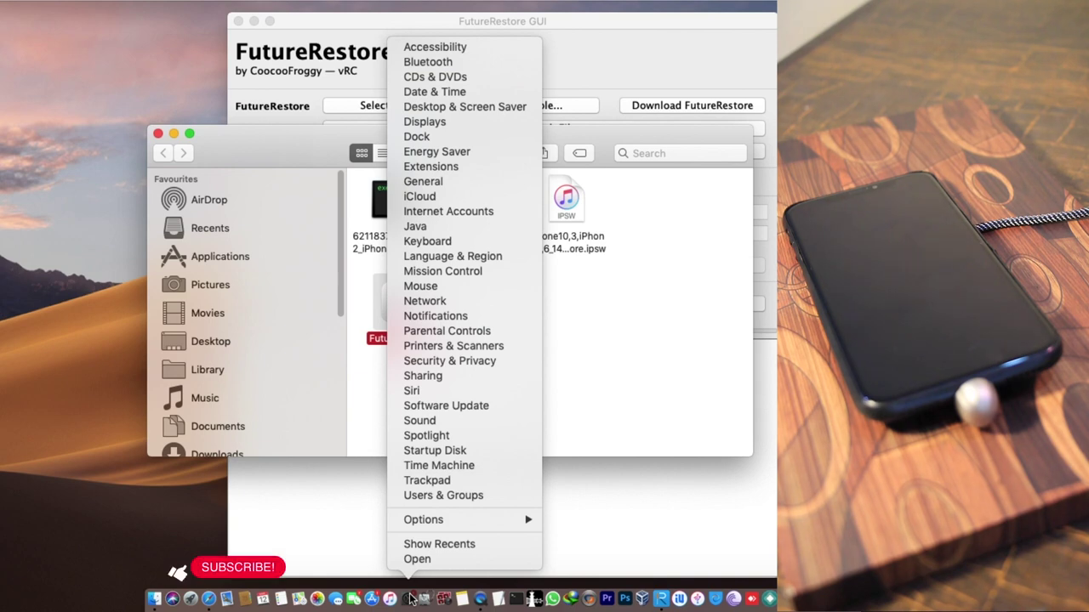
pyautogui.click(459, 362)
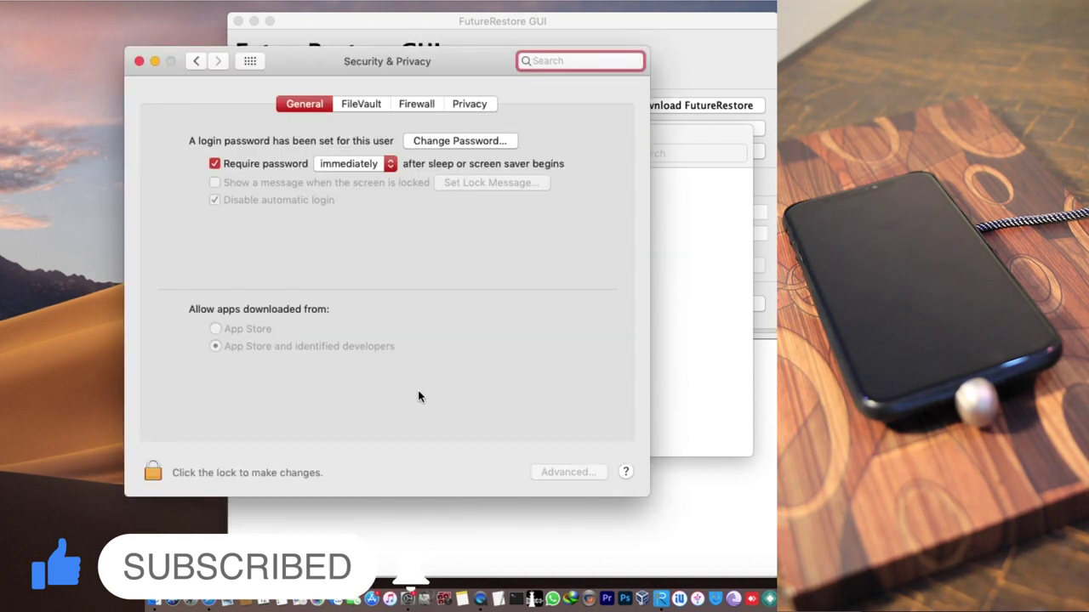
pyautogui.click(137, 61)
pyautogui.click(589, 61)
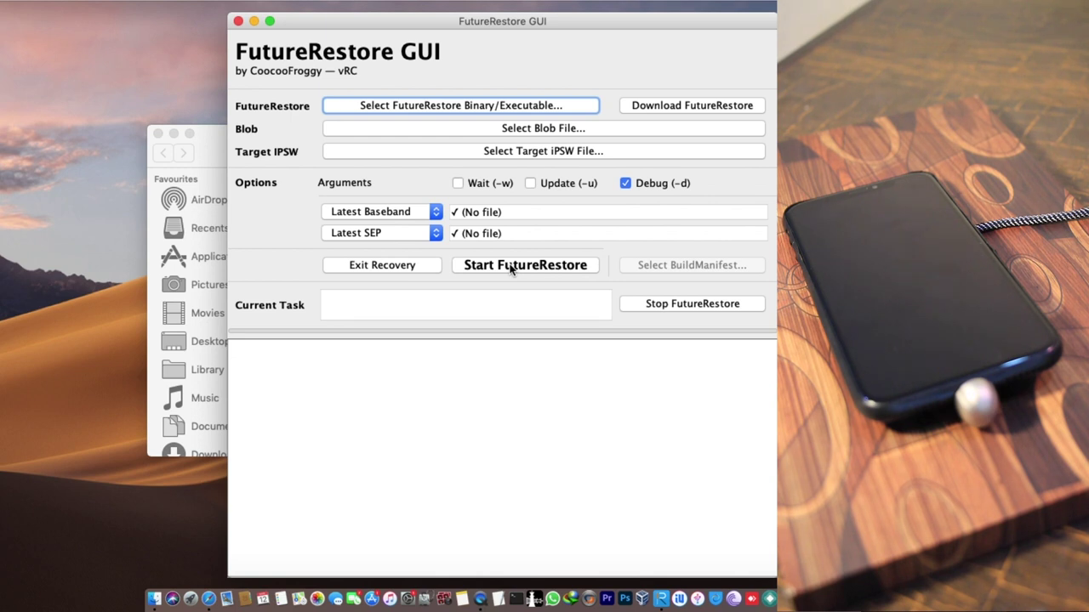
# - Use ReiBoot Pro's Enter Recovery Mode on the iPhone X, then quit ReiBoot
pyautogui.click(665, 599)
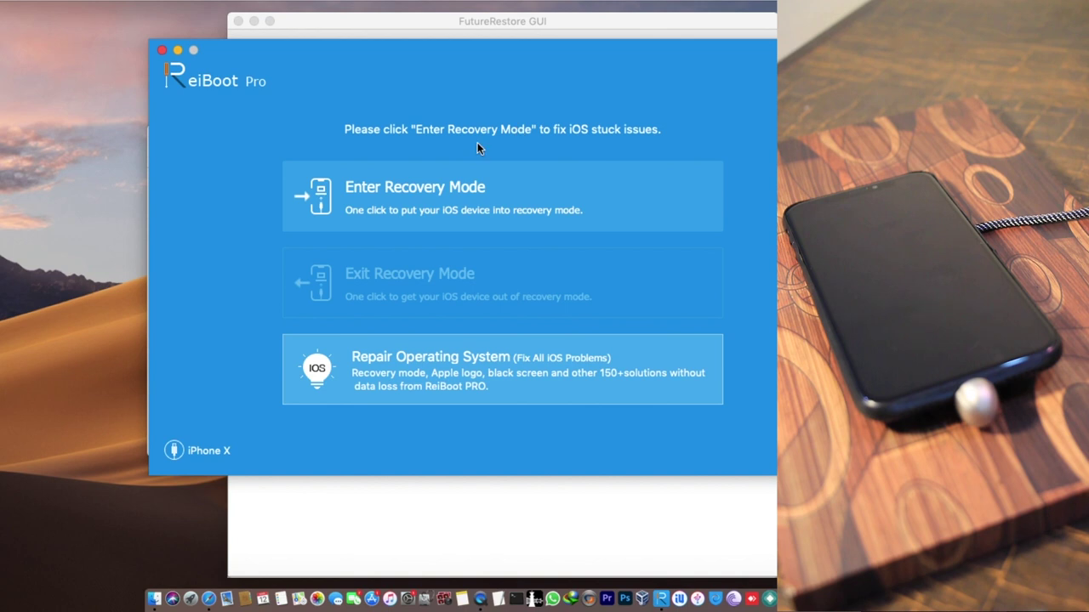
pyautogui.click(431, 194)
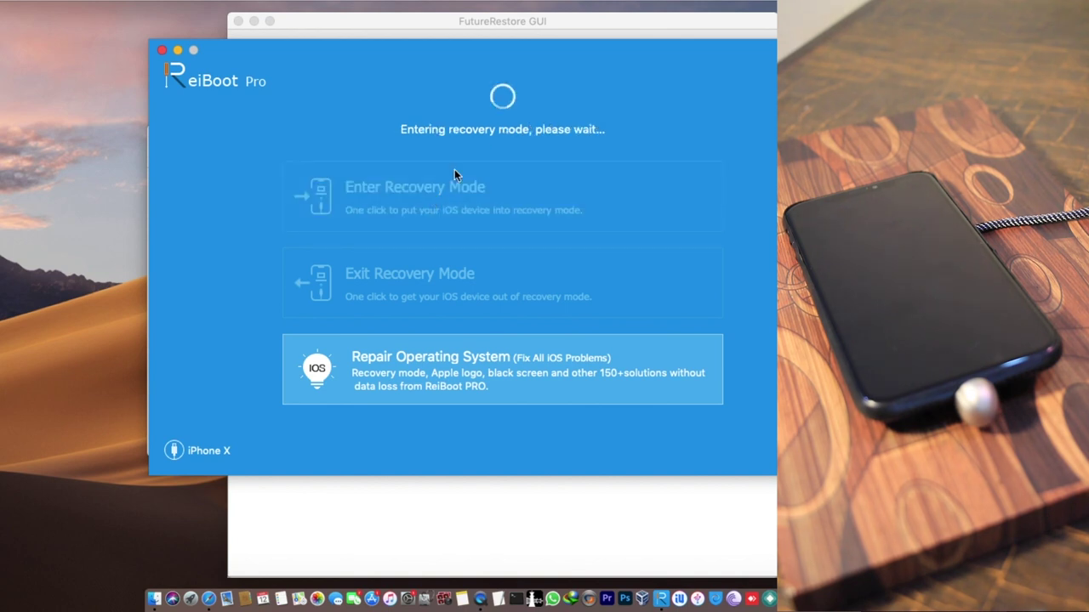
pyautogui.click(446, 528)
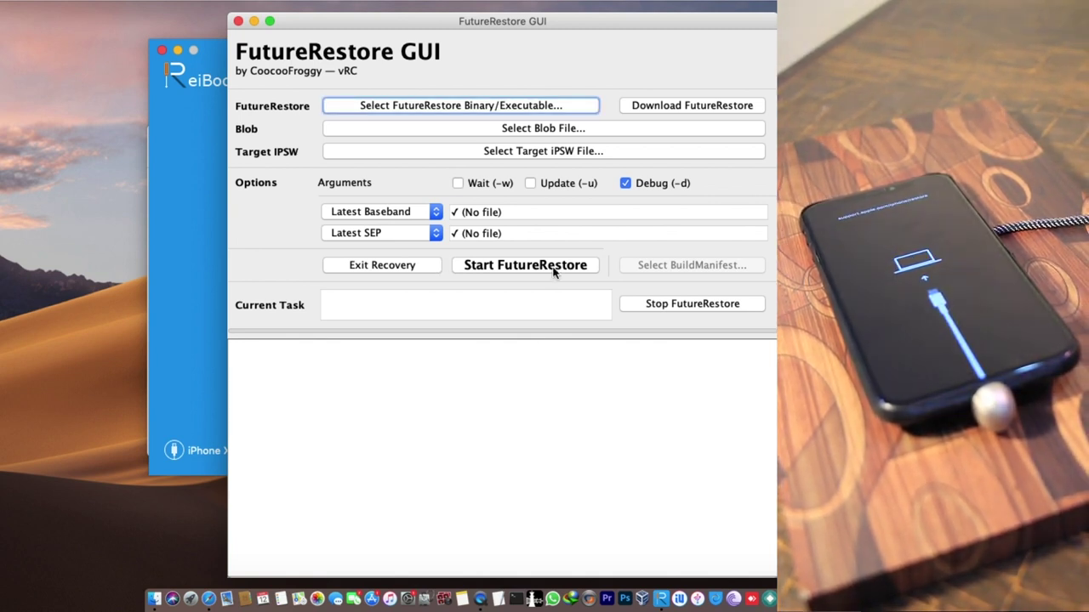
pyautogui.click(186, 323)
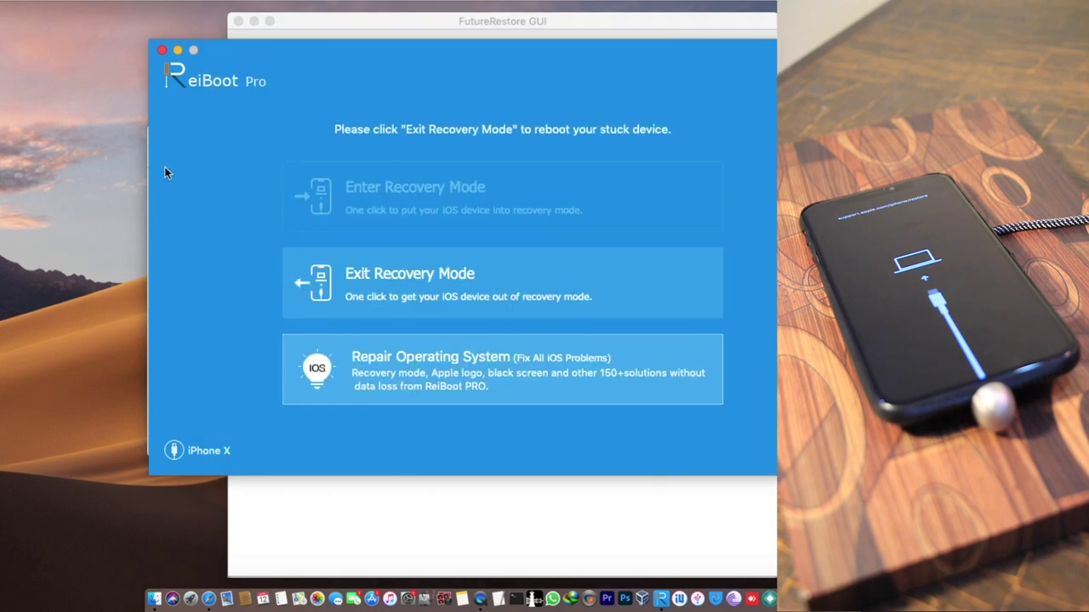
pyautogui.click(73, 4)
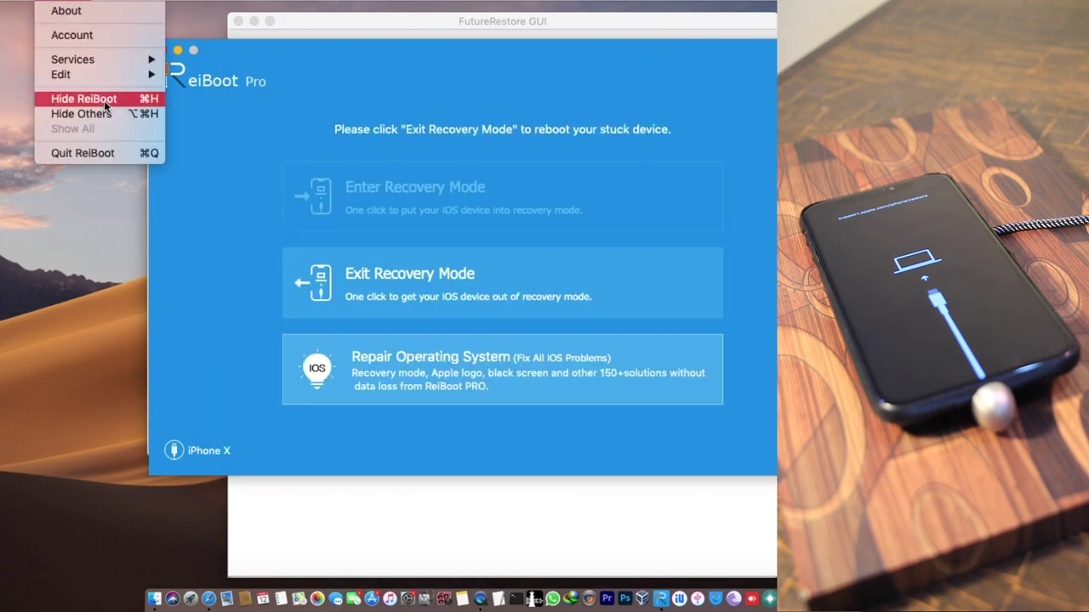
pyautogui.click(121, 160)
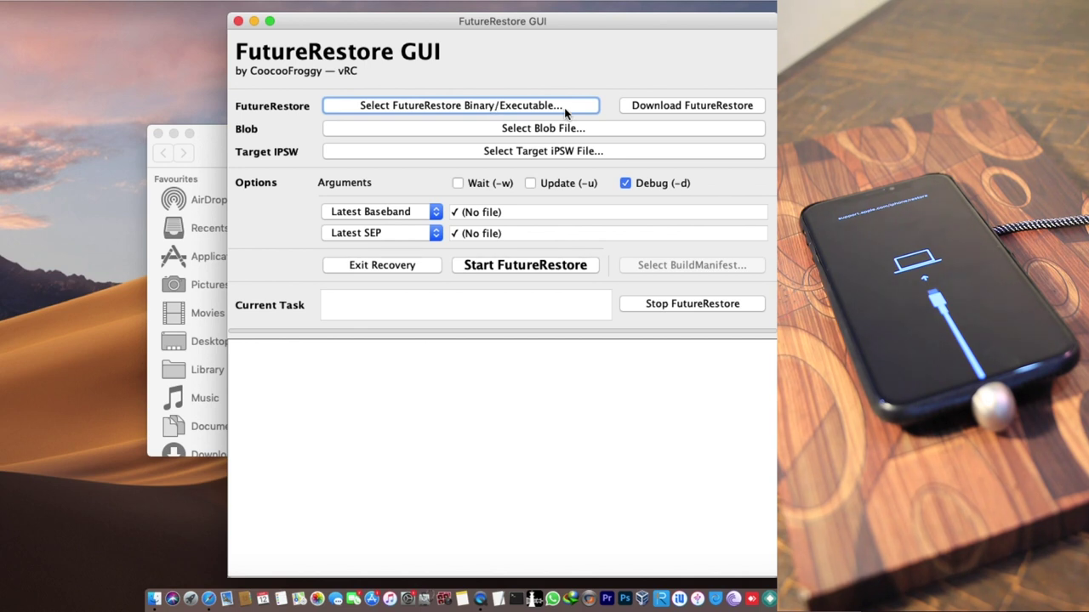
# - Download FutureRestore v194 and load the .shsh2 blob from Desktop/Futurerestore GUI
pyautogui.click(670, 108)
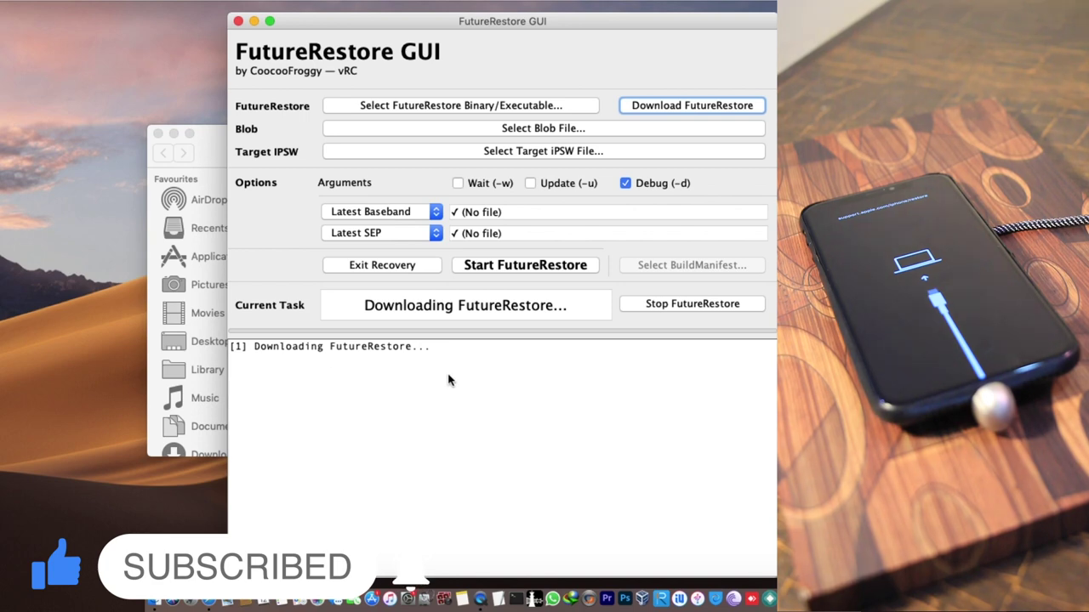
pyautogui.click(529, 129)
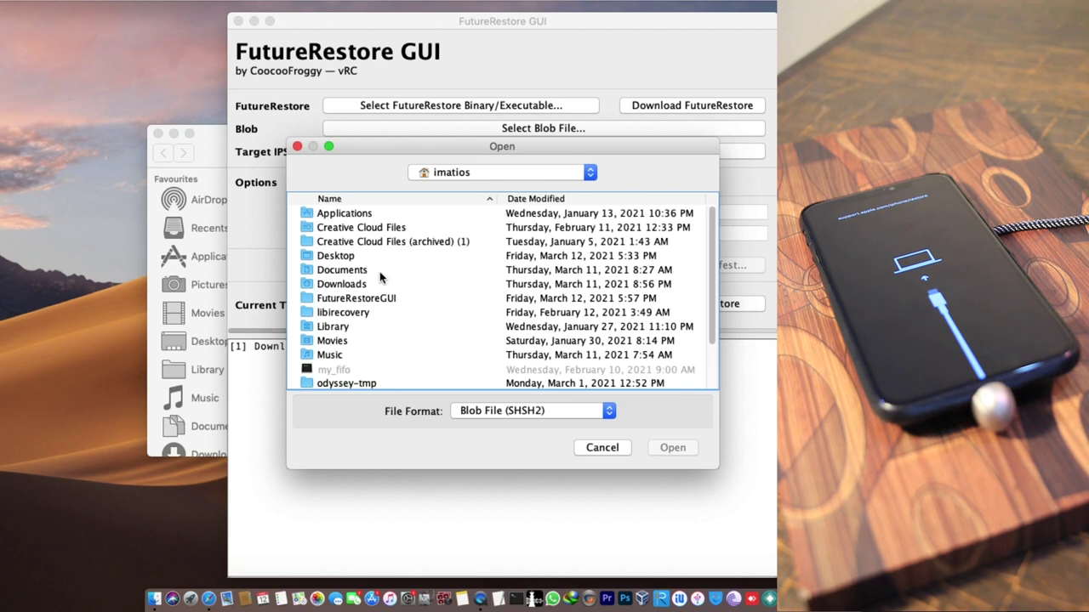
pyautogui.click(333, 256)
pyautogui.doubleClick(334, 256)
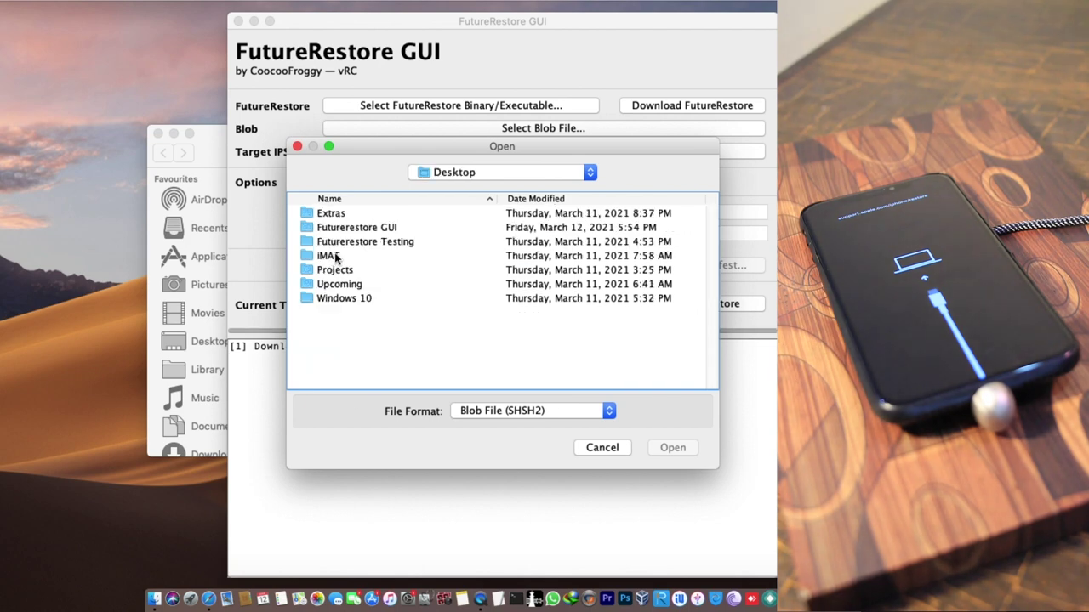
pyautogui.click(371, 230)
pyautogui.doubleClick(369, 228)
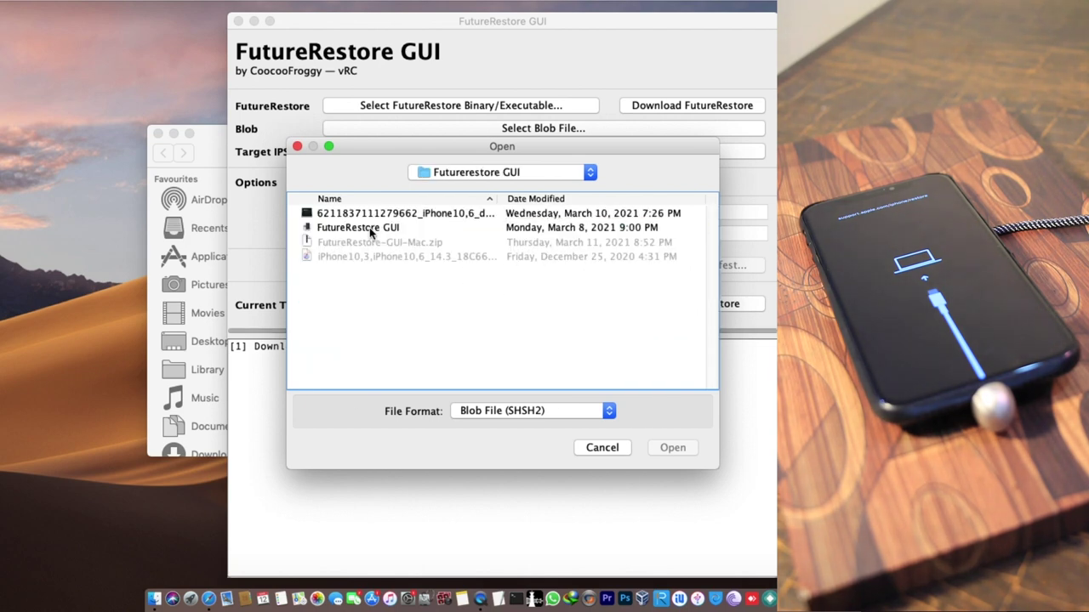
pyautogui.doubleClick(359, 214)
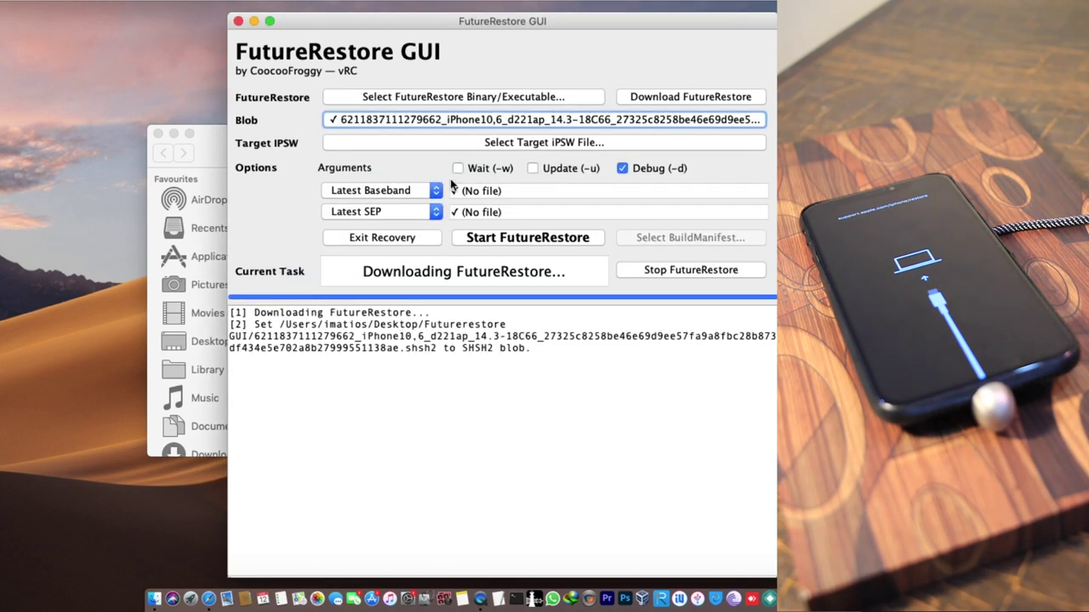
# - Set iPhone10,3,iPhone10,6_14.3_18C66_Restore.ipsw from Desktop/Futurerestore GUI as the target IPSW
pyautogui.click(545, 143)
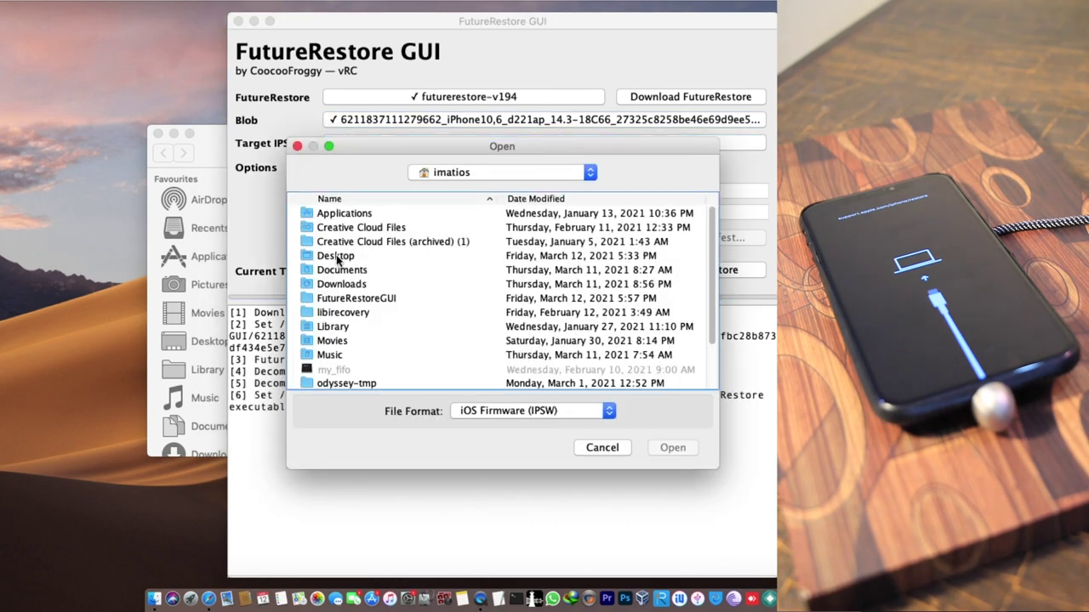
pyautogui.doubleClick(337, 256)
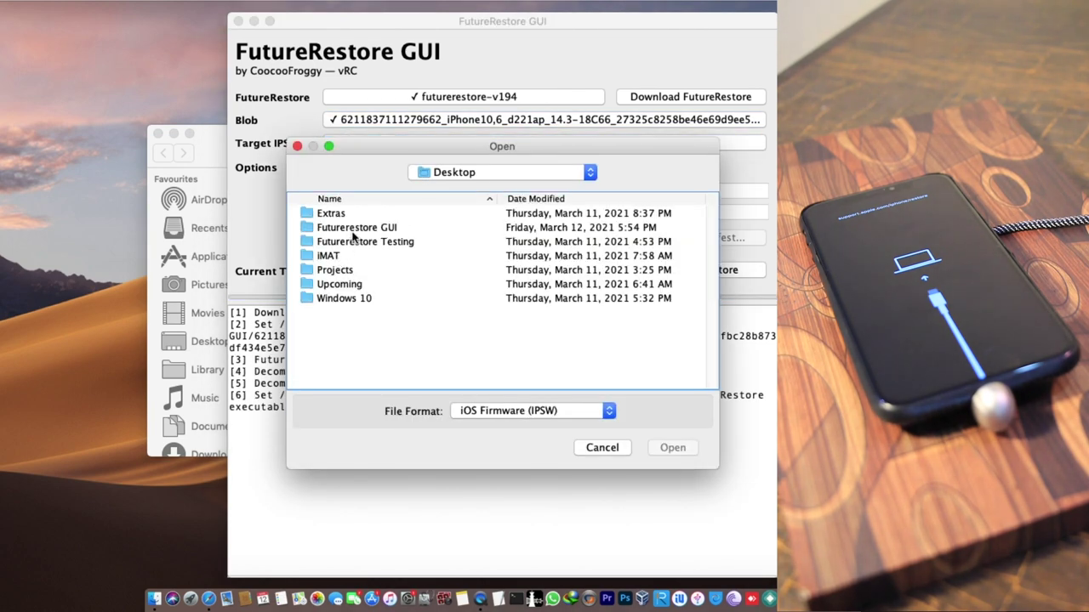
pyautogui.doubleClick(356, 229)
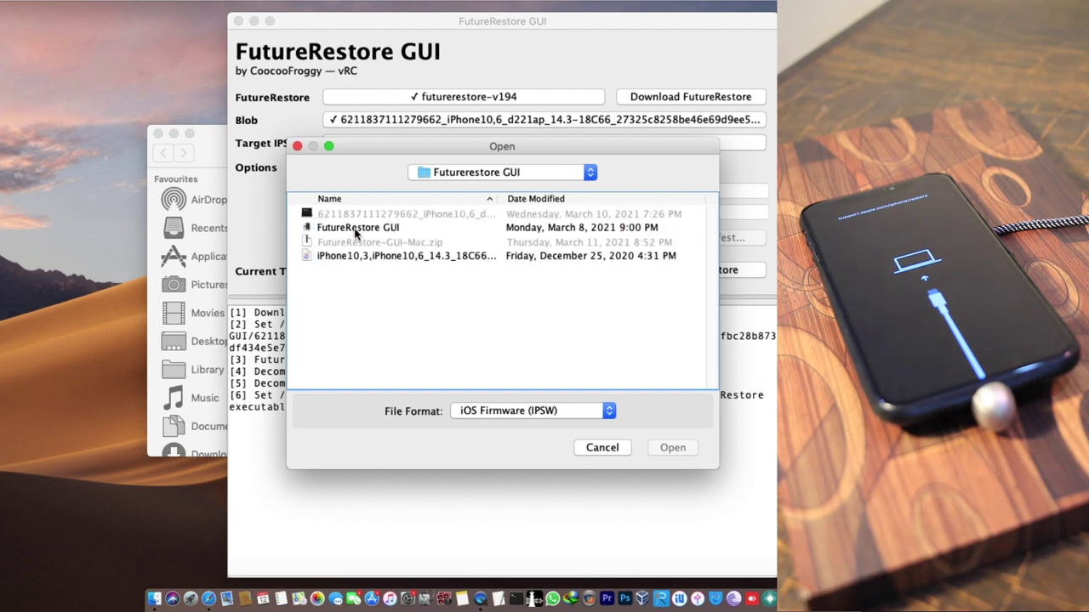
pyautogui.click(404, 257)
pyautogui.doubleClick(406, 257)
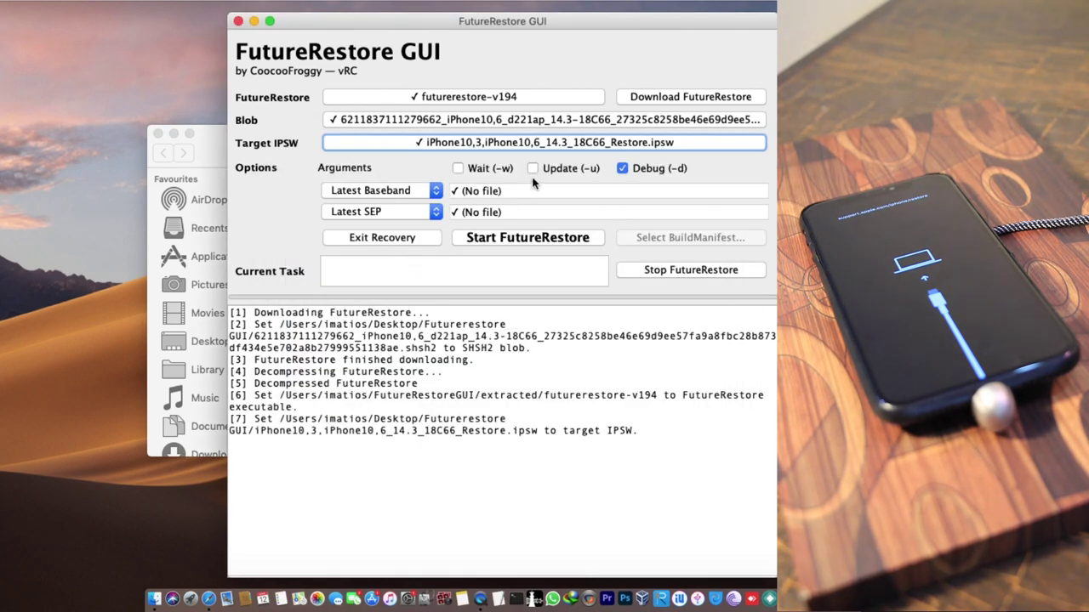
# - Tick Update (-u) and keep the dropdowns on Latest Baseband and Latest SEP
pyautogui.click(532, 169)
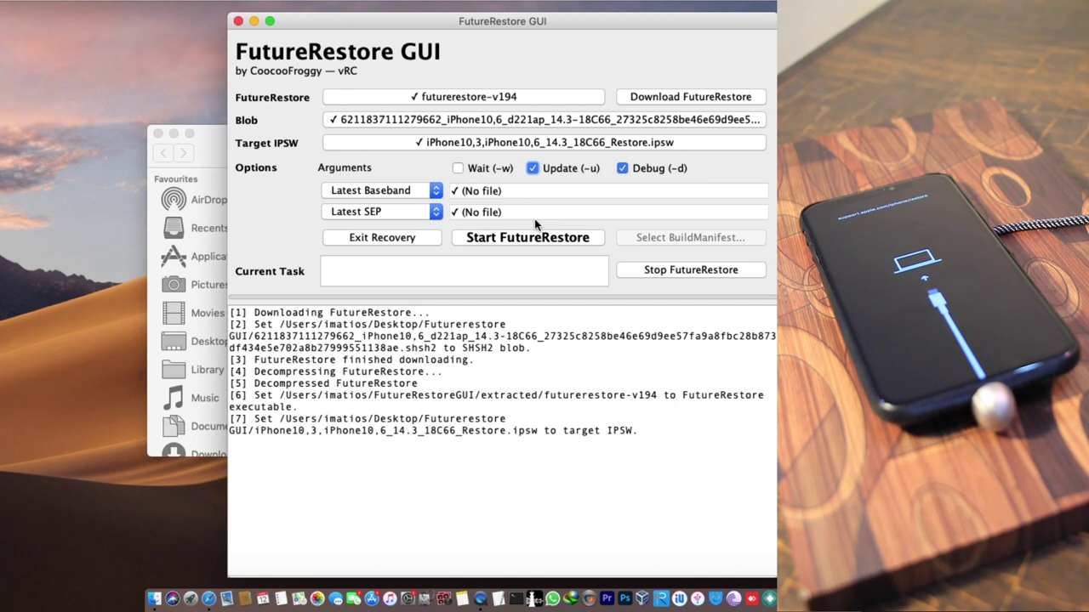
pyautogui.click(533, 168)
pyautogui.click(374, 191)
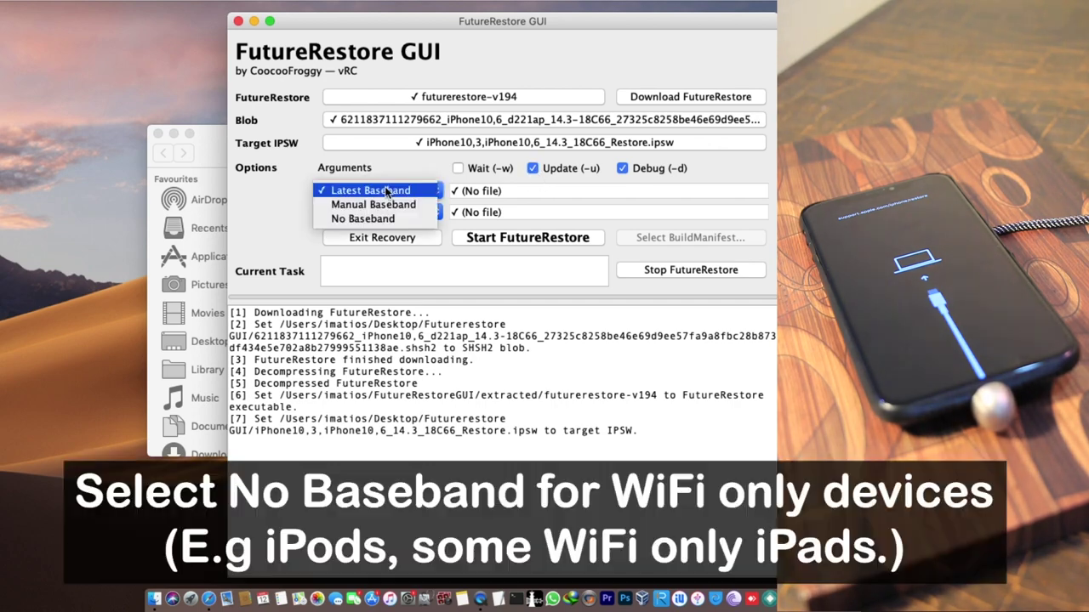
pyautogui.click(393, 192)
pyautogui.click(403, 215)
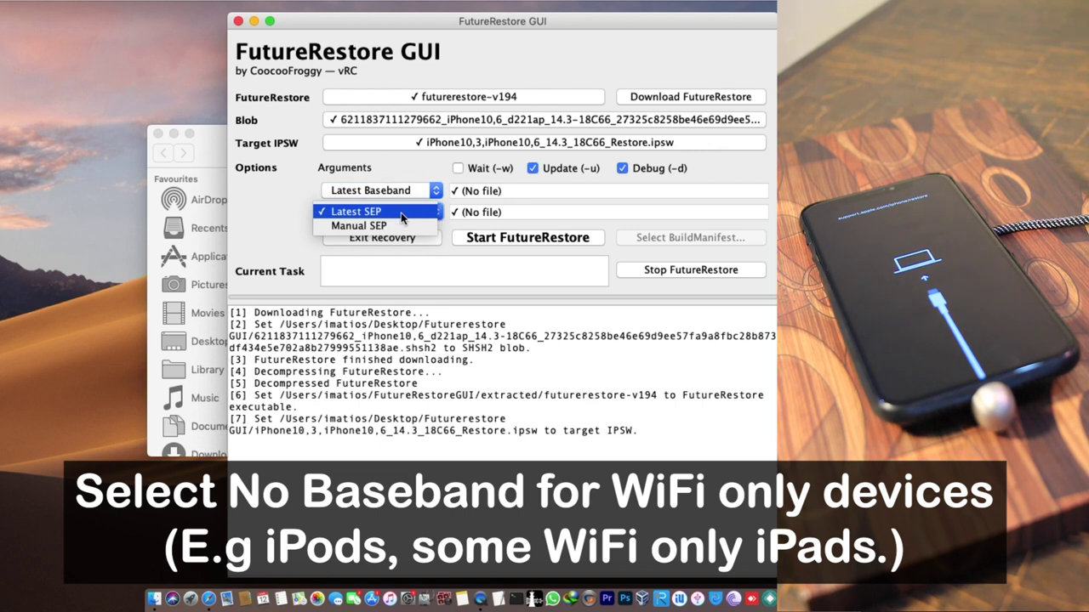
pyautogui.click(403, 214)
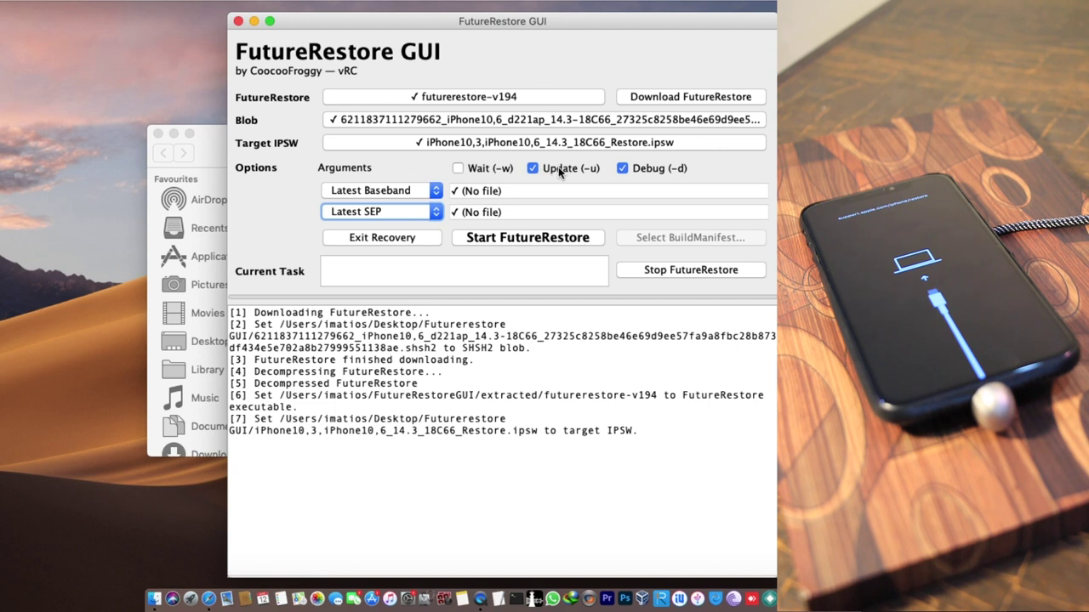
# - Start FutureRestore and answer No to the newer-version check
pyautogui.click(551, 239)
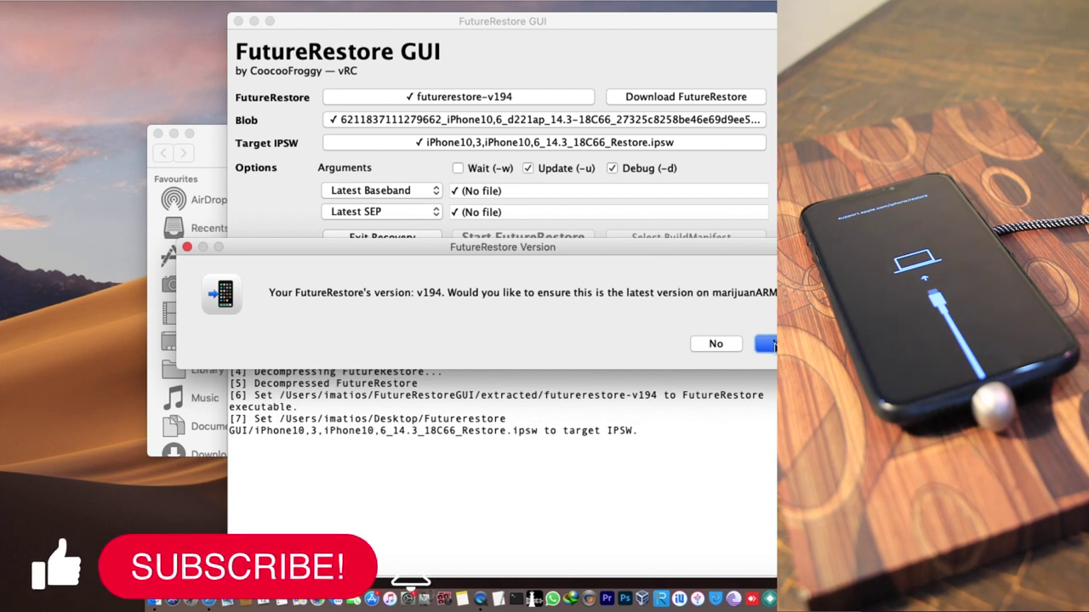
pyautogui.click(715, 344)
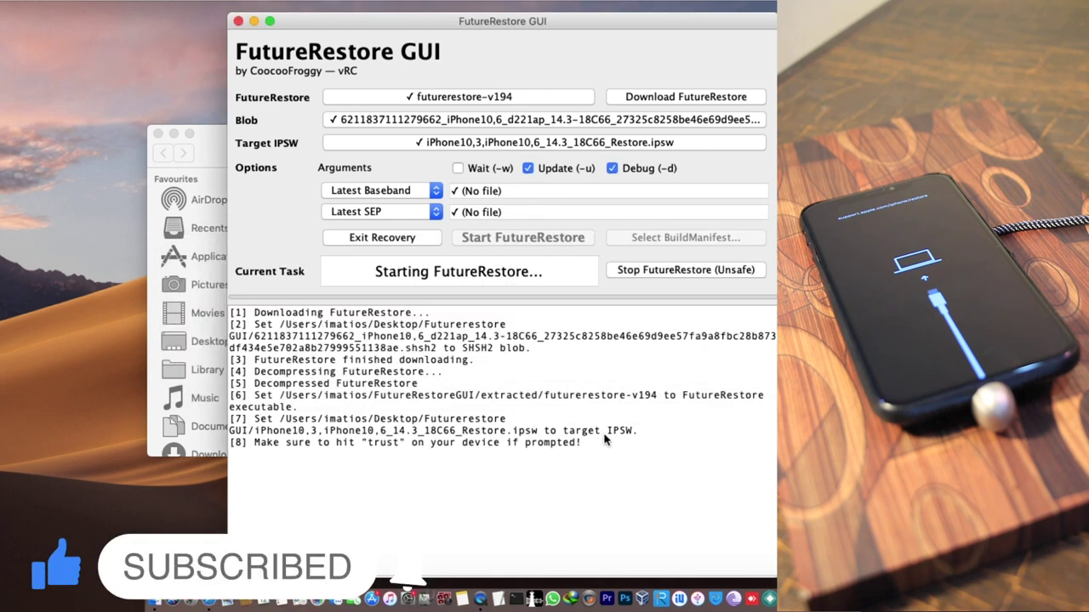